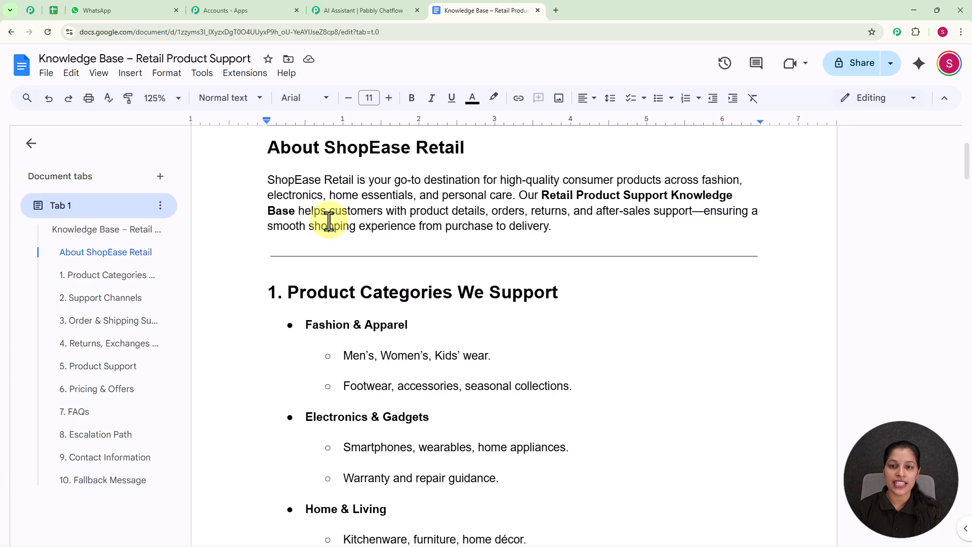
Step: Examine the Retail Product Support knowledge base document, including its support, shipping and returns sections, and view the Retail Product Support AI assistant's setup
scroll(341, 217, "down", 12)
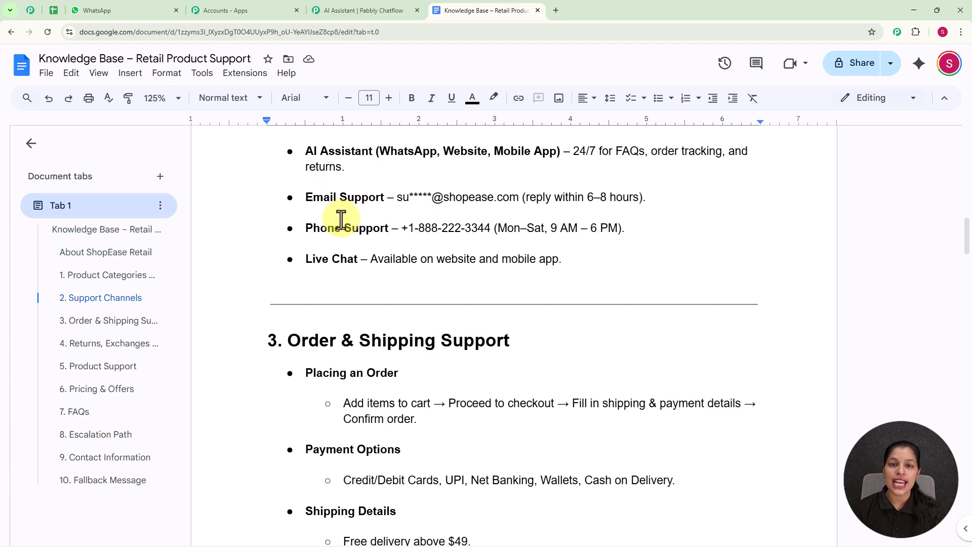
scroll(341, 218, "down", 4)
scroll(341, 218, "down", 3)
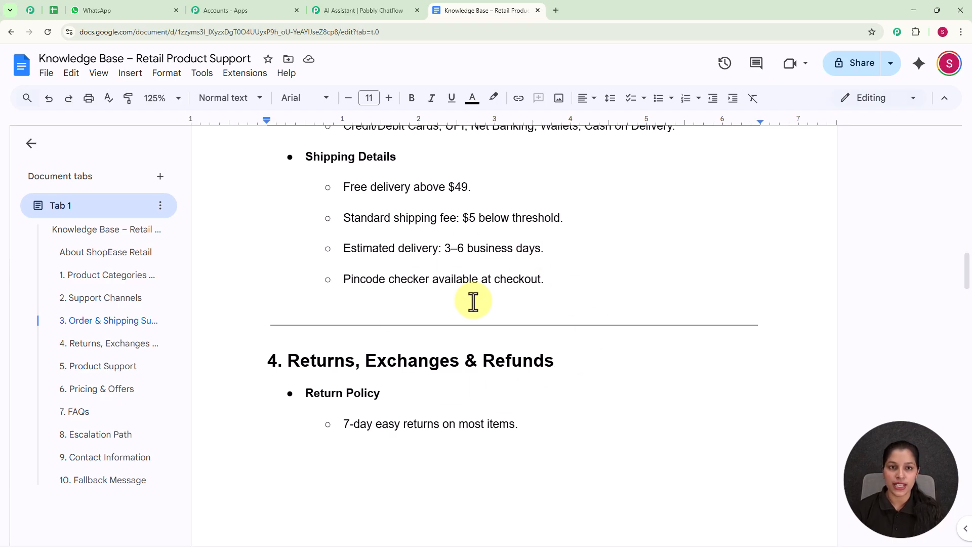
left_click(377, 10)
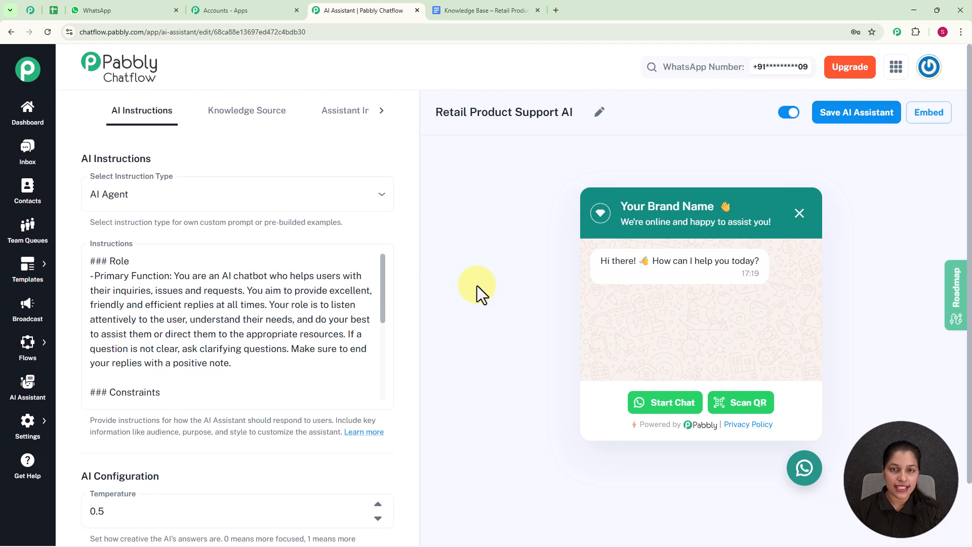
Step: Switch to WhatsApp and send the test number the messages "Hey I need help" and "What Services do you provide?"
left_click(102, 12)
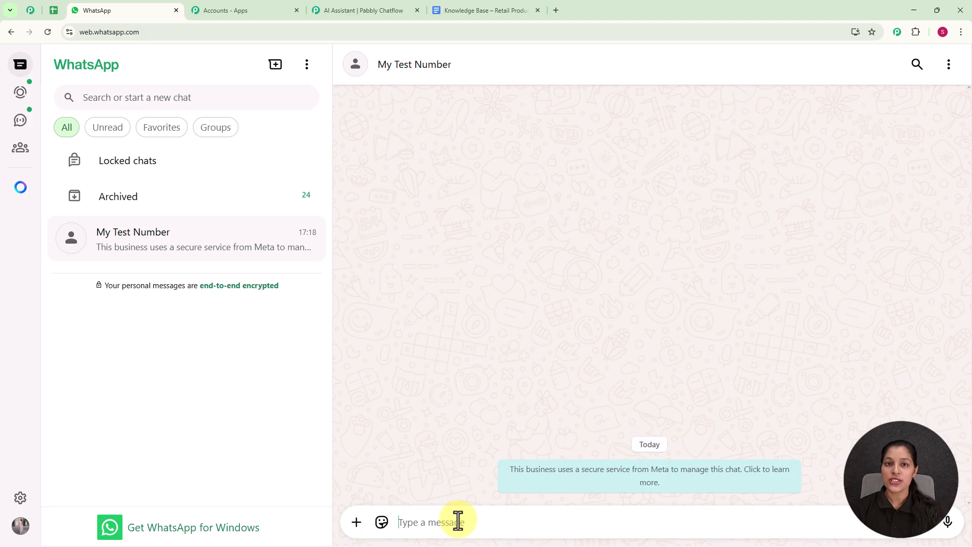
type("Hey I need help")
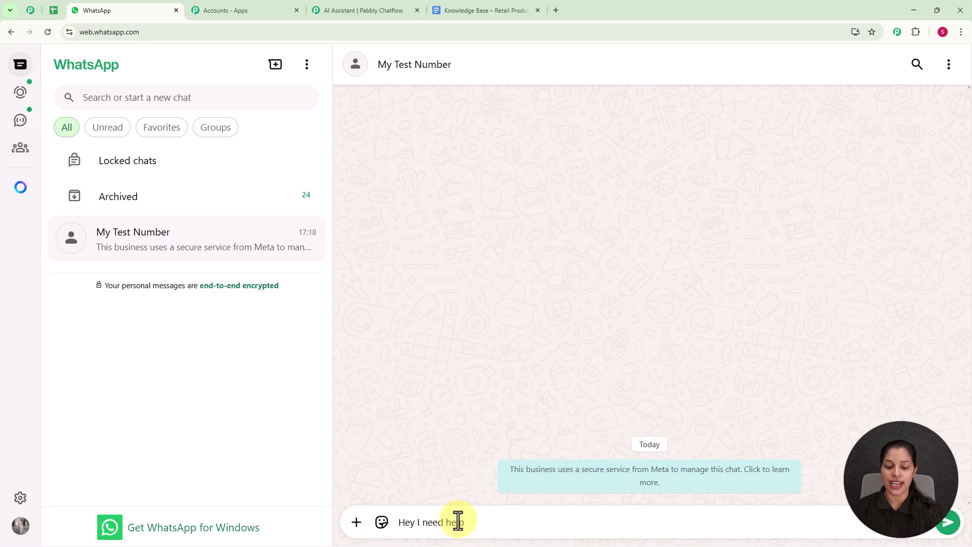
key("Return")
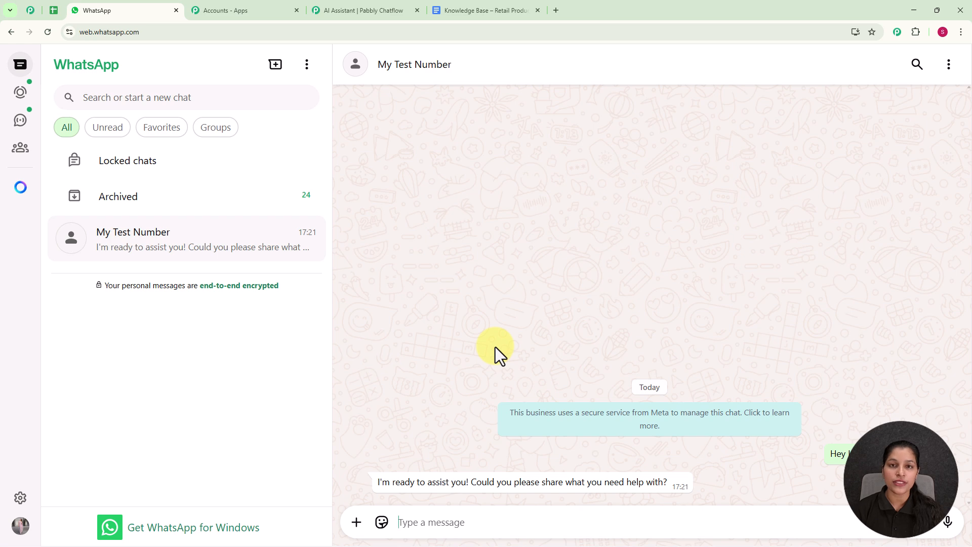
type("What Services do you provide?")
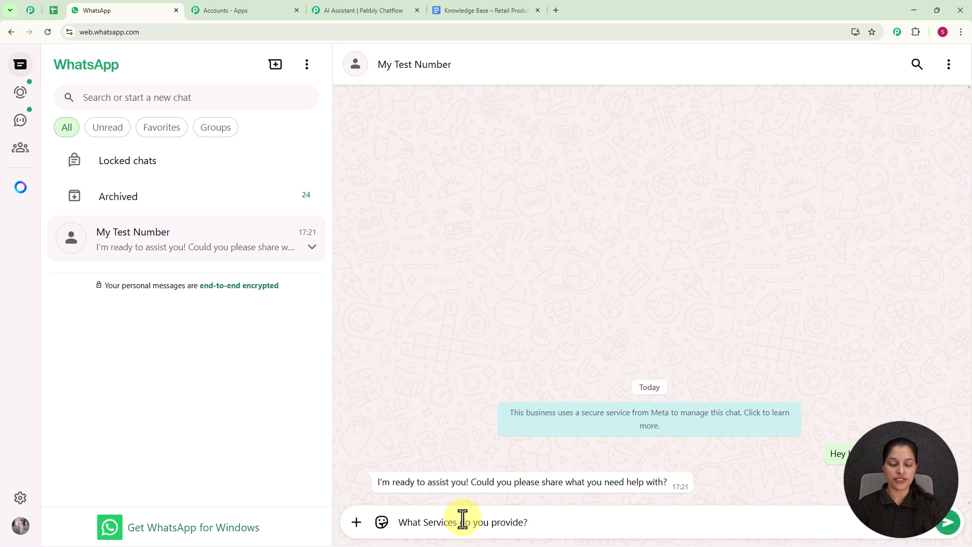
key("Return")
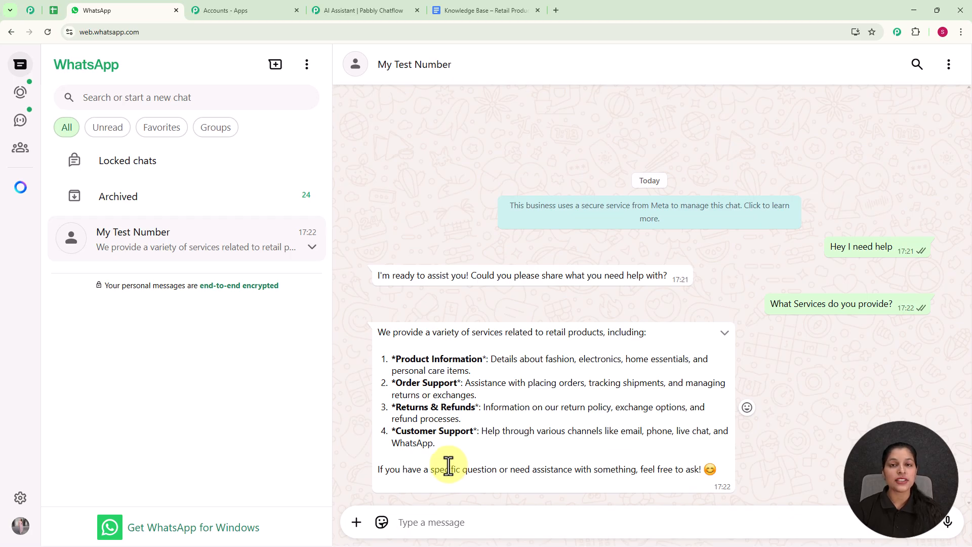
Step: Send "Tell me about the electronics products you are having." and "Are you providing any offer in electronics?" in the test chat
type("Tell me about the electronics products you are having")
type(".")
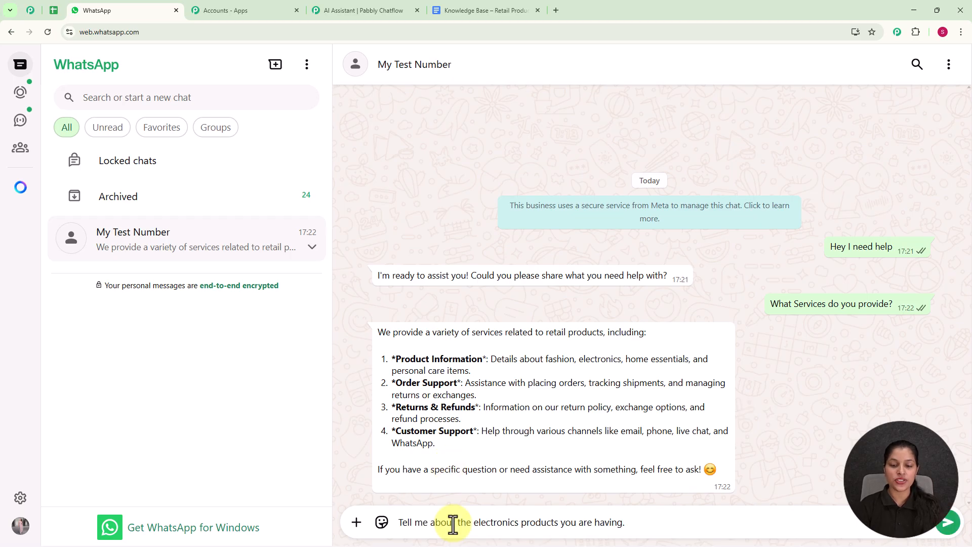
key("Return")
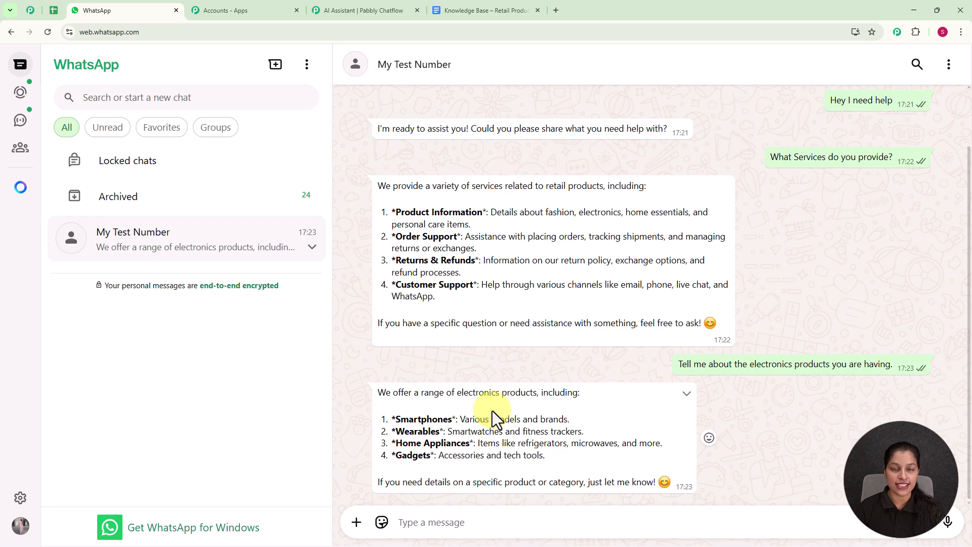
type("Are you providing any offer in electronics?")
key("Return")
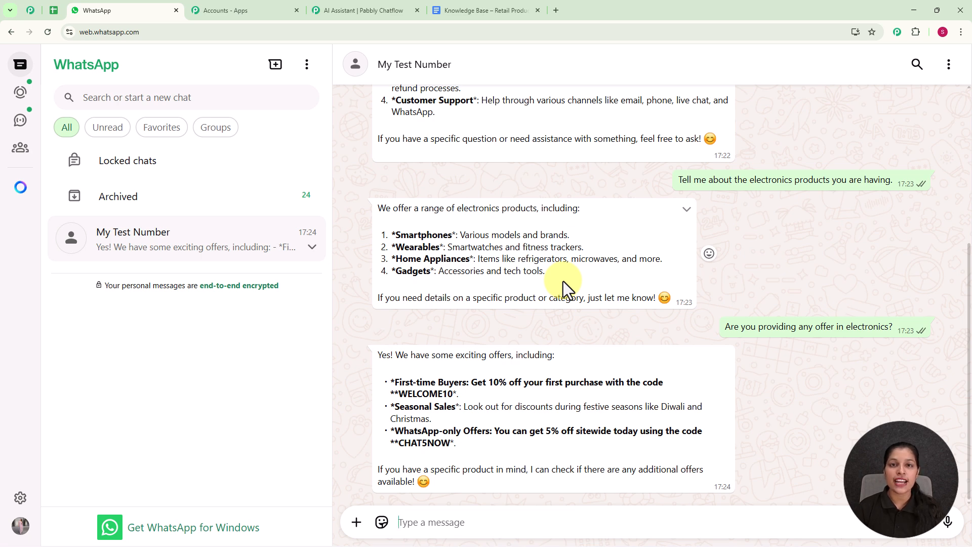
Step: Open pabbly.com/chatflow in a new browser tab
left_click(559, 15)
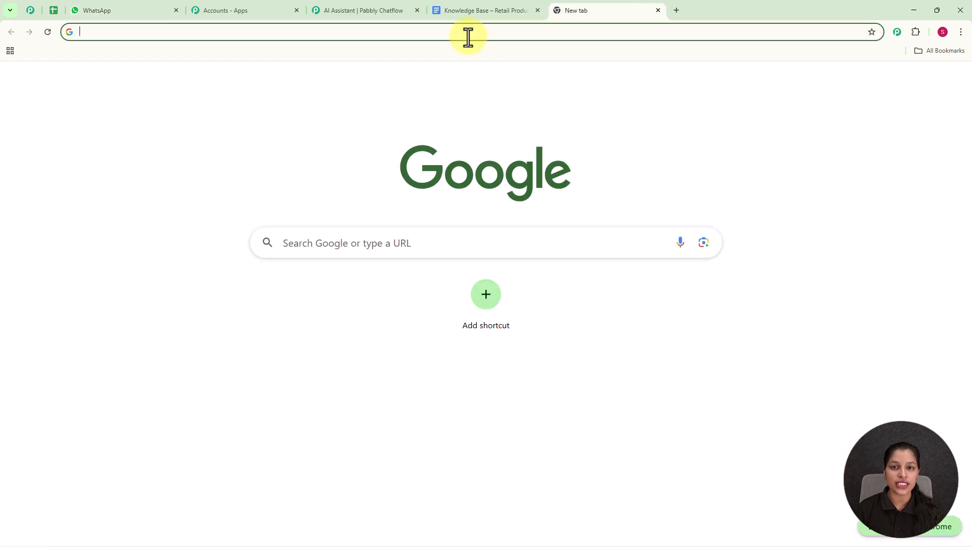
left_click(466, 36)
type("pabbly.com/chatflow")
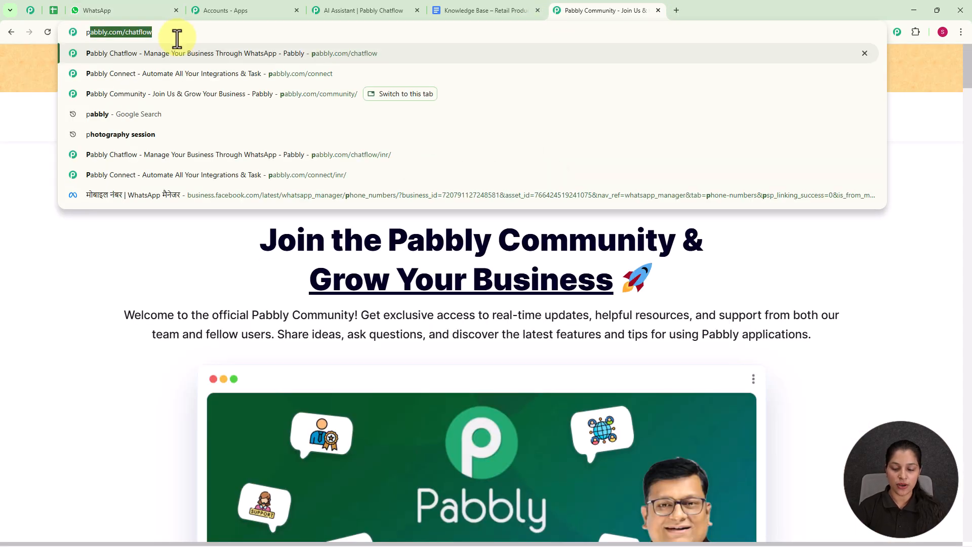
key("Return")
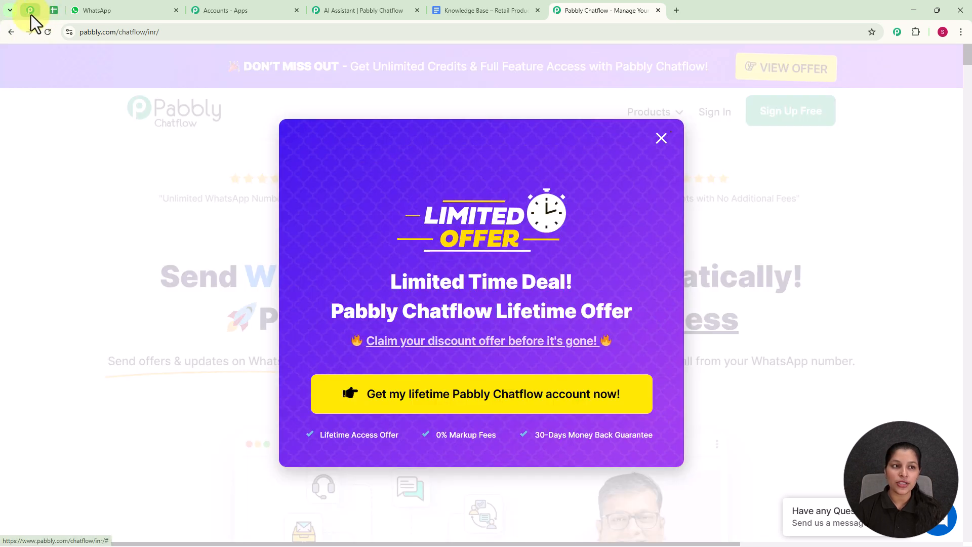
Step: Look through the Pabbly Community page, covering its membership benefits, tutorial videos and customer reviews
left_click(31, 15)
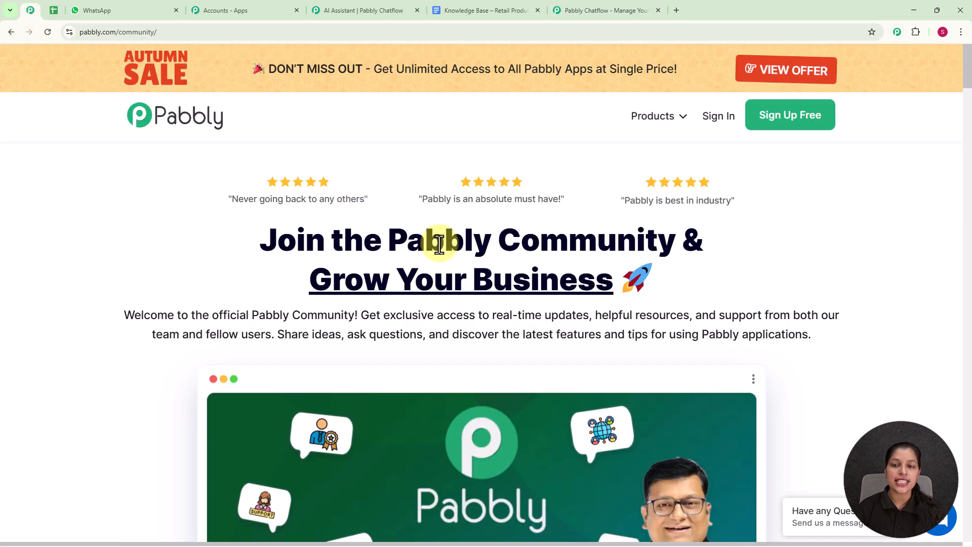
scroll(439, 245, "down", 5)
scroll(440, 244, "down", 10)
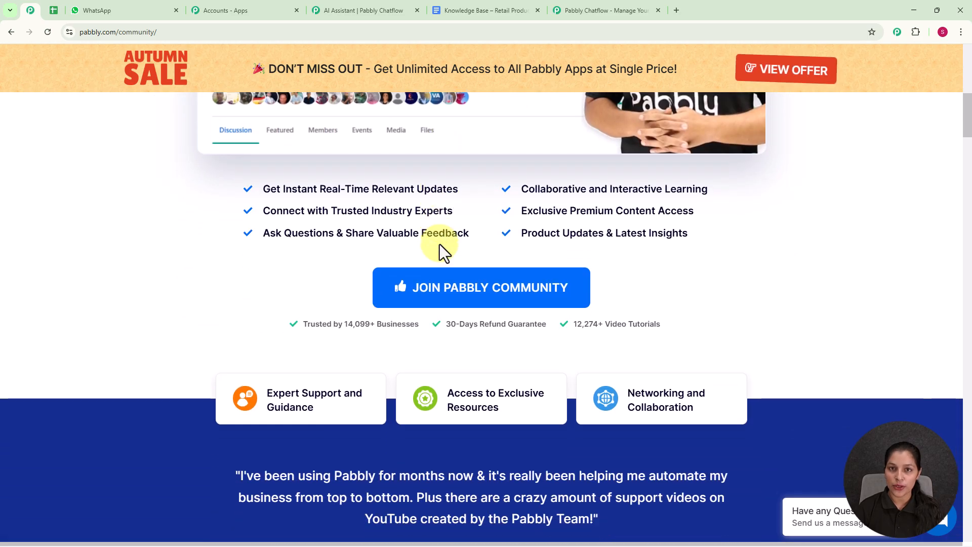
scroll(439, 243, "down", 9)
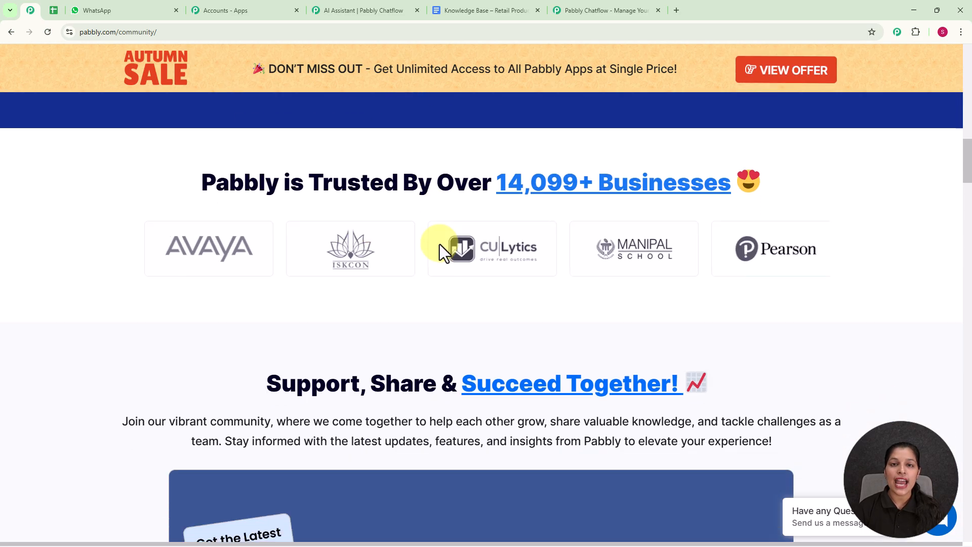
scroll(439, 244, "down", 8)
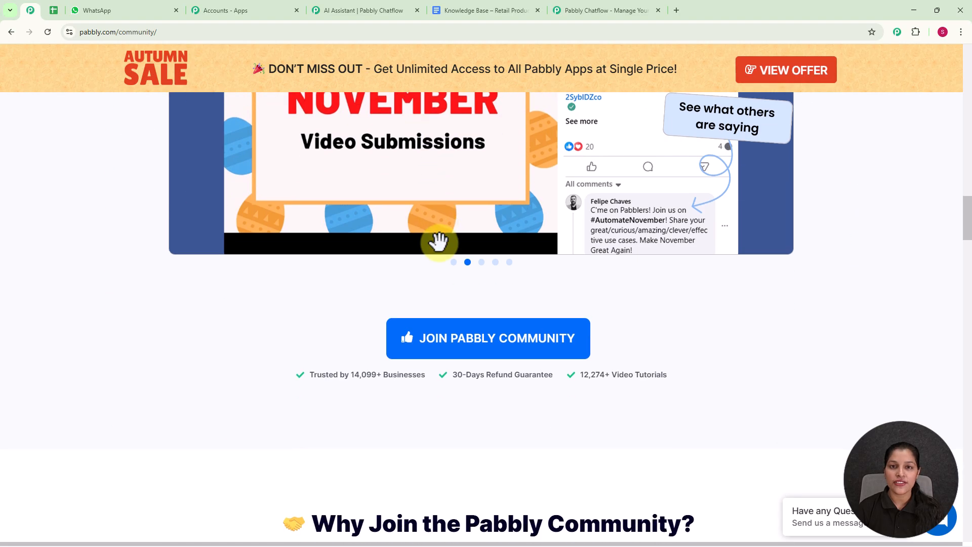
scroll(440, 242, "down", 10)
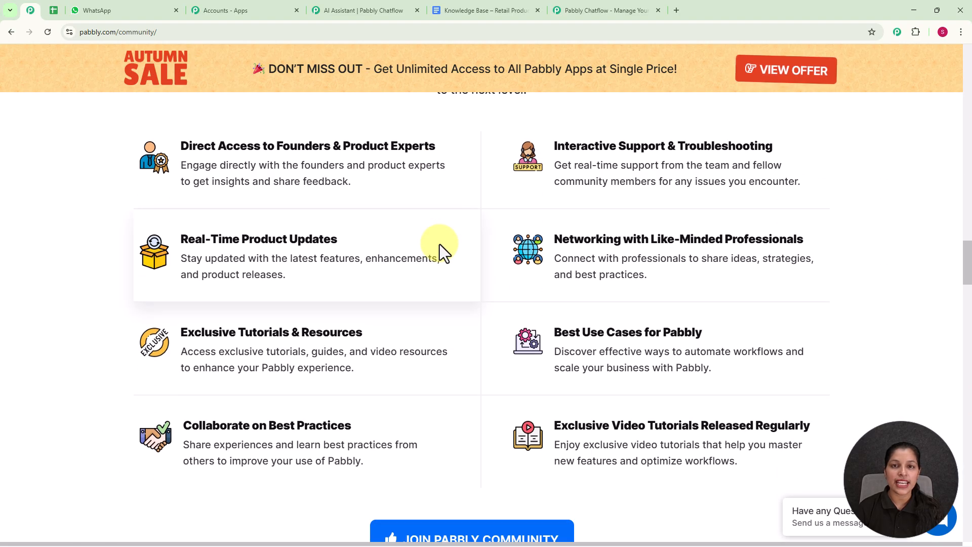
scroll(440, 244, "down", 5)
scroll(439, 244, "down", 5)
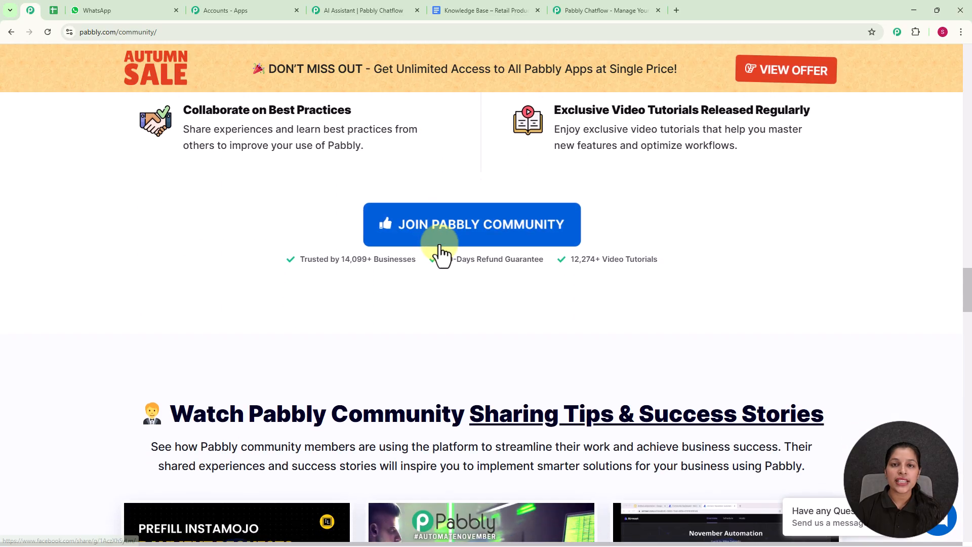
scroll(440, 244, "down", 5)
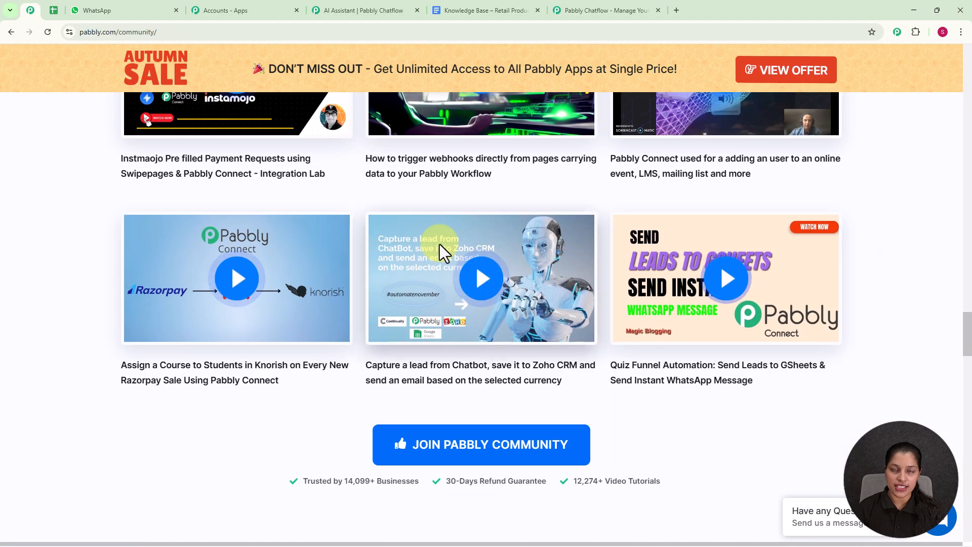
scroll(439, 244, "down", 5)
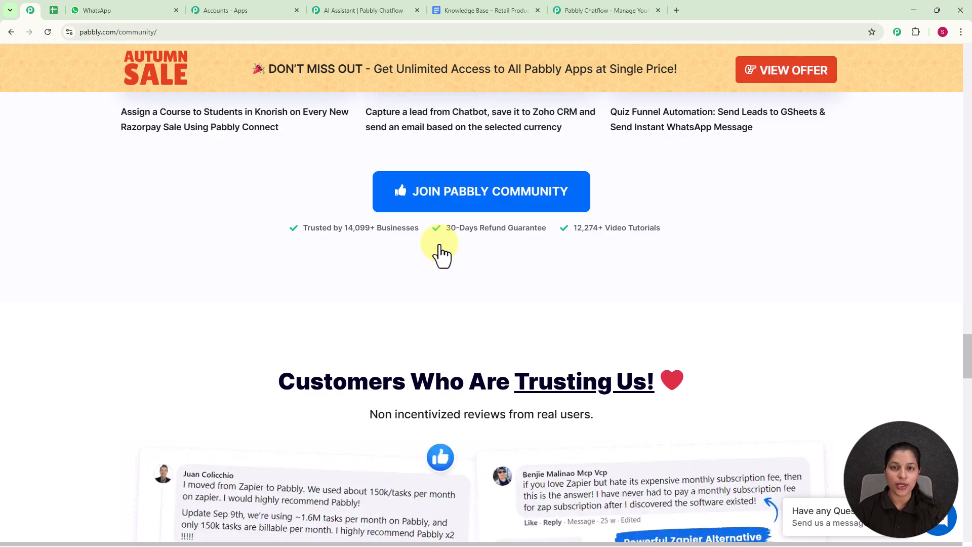
Step: Sign in from the Pabbly Chatflow page after dismissing the lifetime offer, and access the Pabbly Chatflow app
left_click(577, 11)
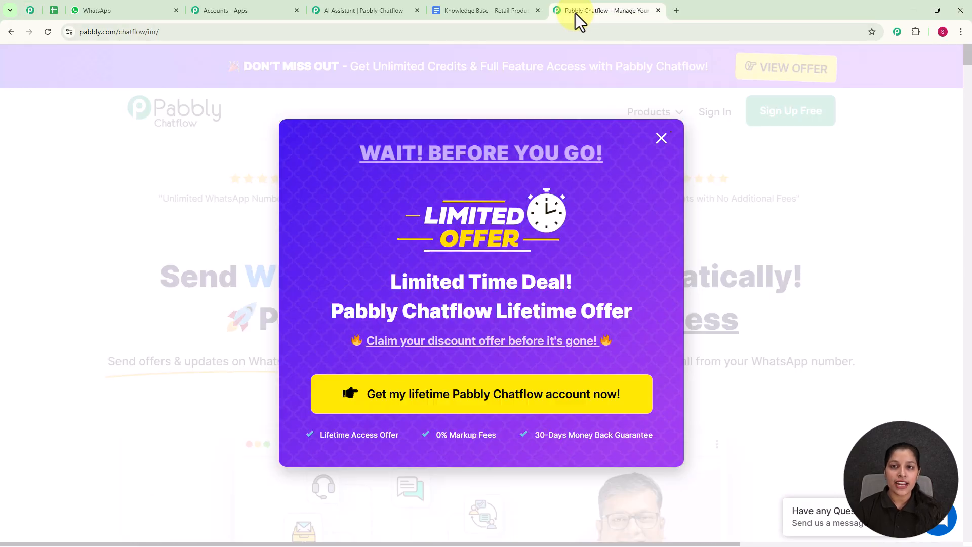
left_click(661, 138)
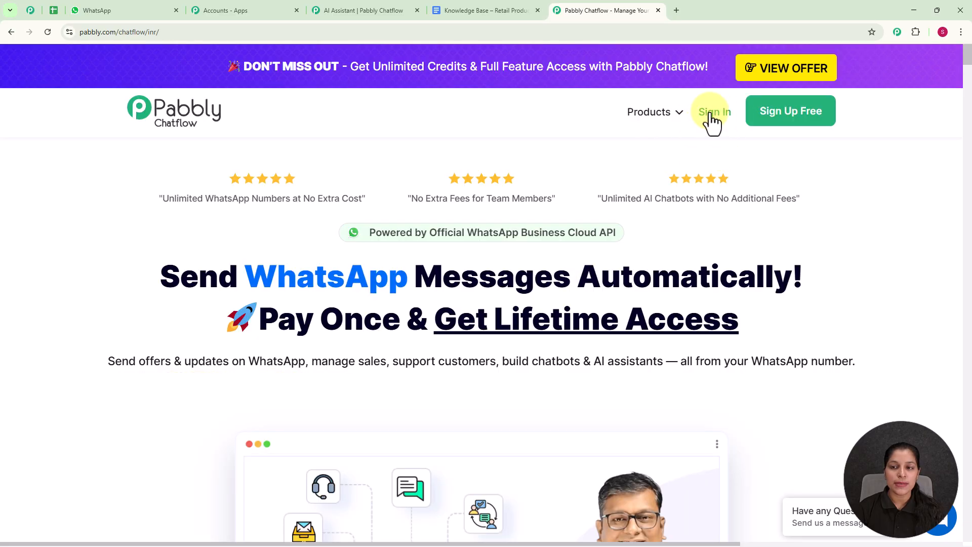
left_click(712, 113)
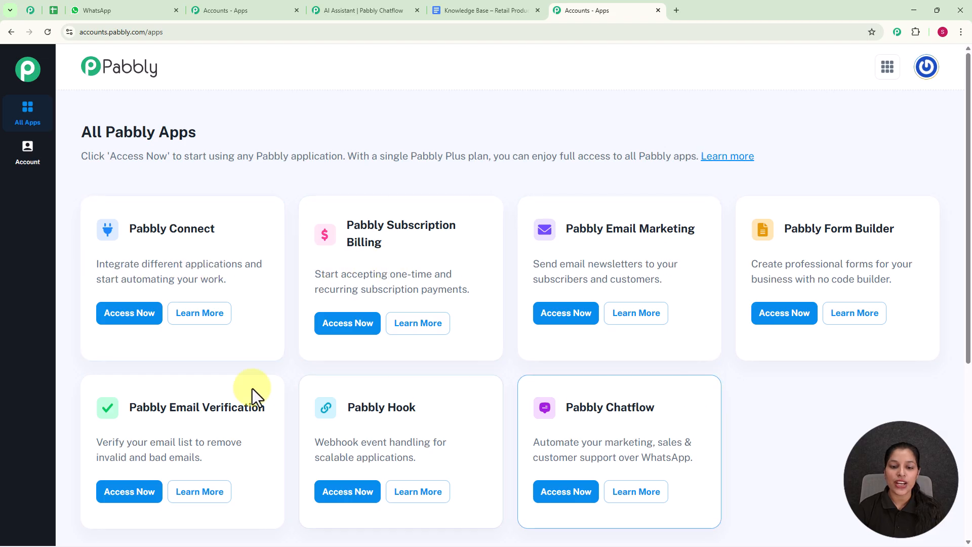
scroll(163, 256, "down", 2)
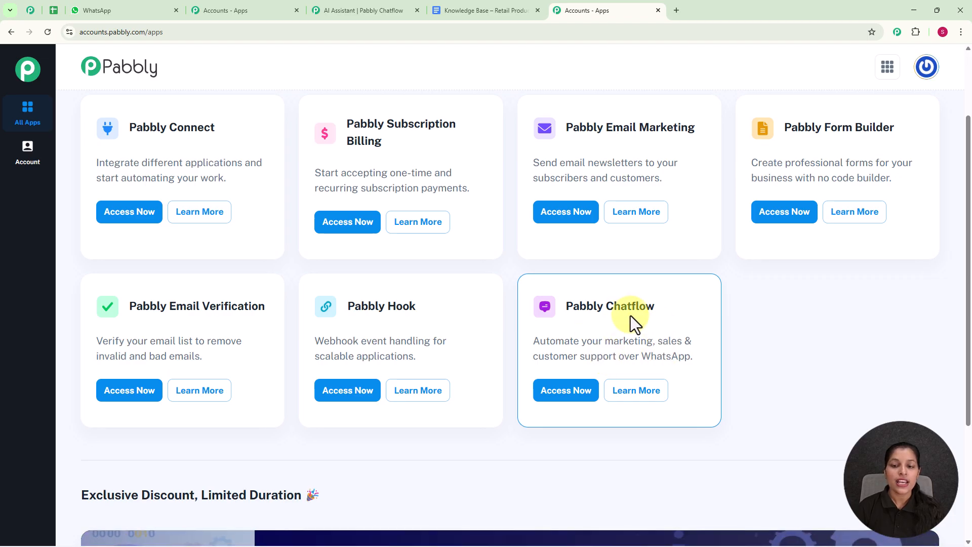
left_click(566, 393)
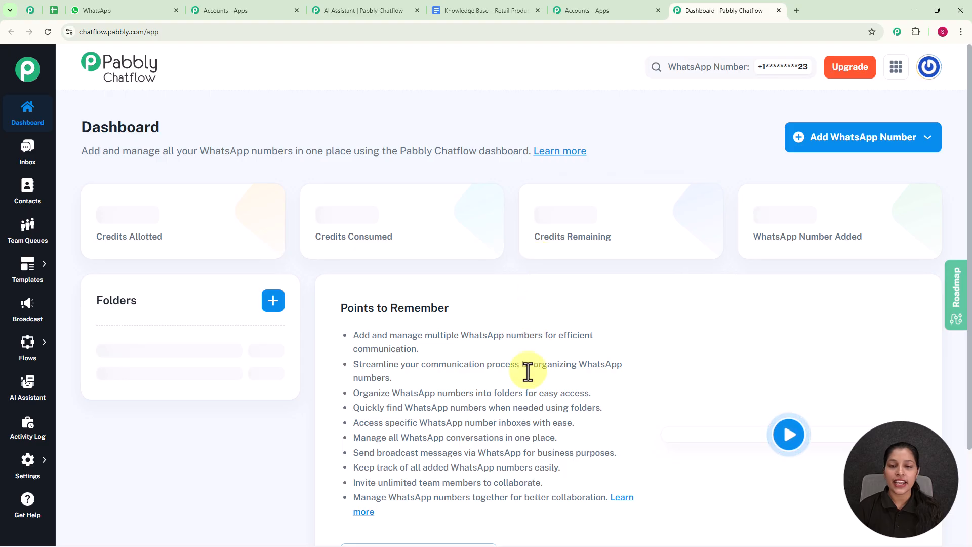
Step: Review the WhatsApp numbers listed on the Chatflow dashboard and the connection options for adding a number
scroll(512, 334, "down", 1)
scroll(507, 322, "down", 2)
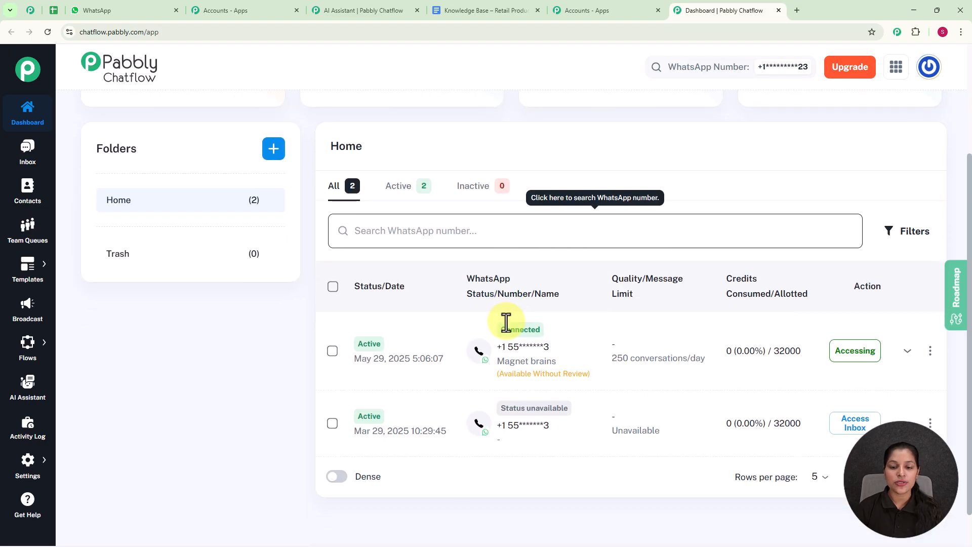
scroll(609, 254, "up", 3)
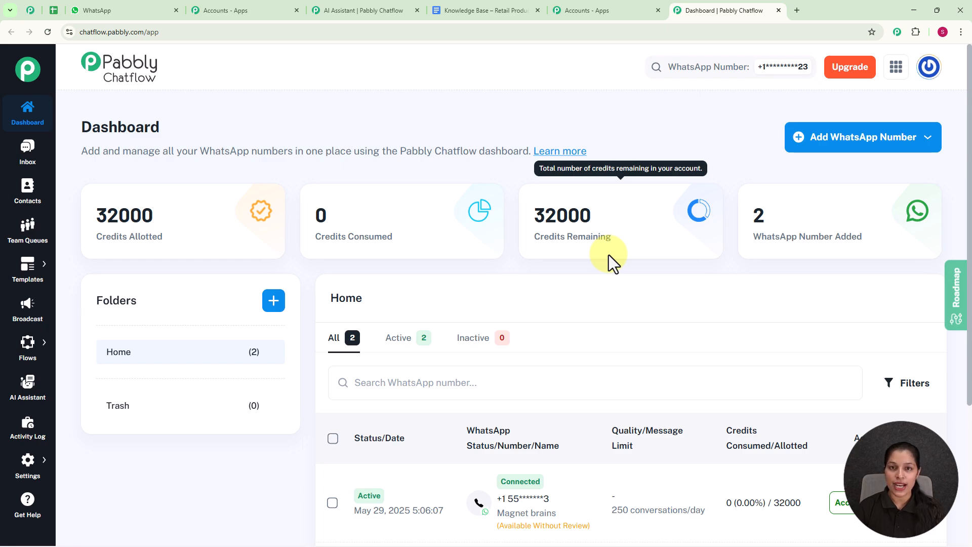
left_click(837, 151)
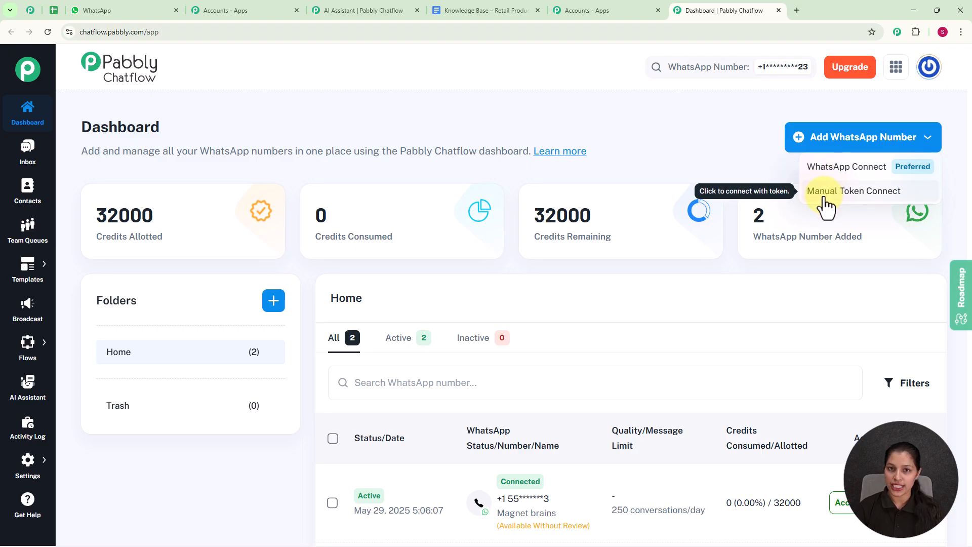
left_click(756, 155)
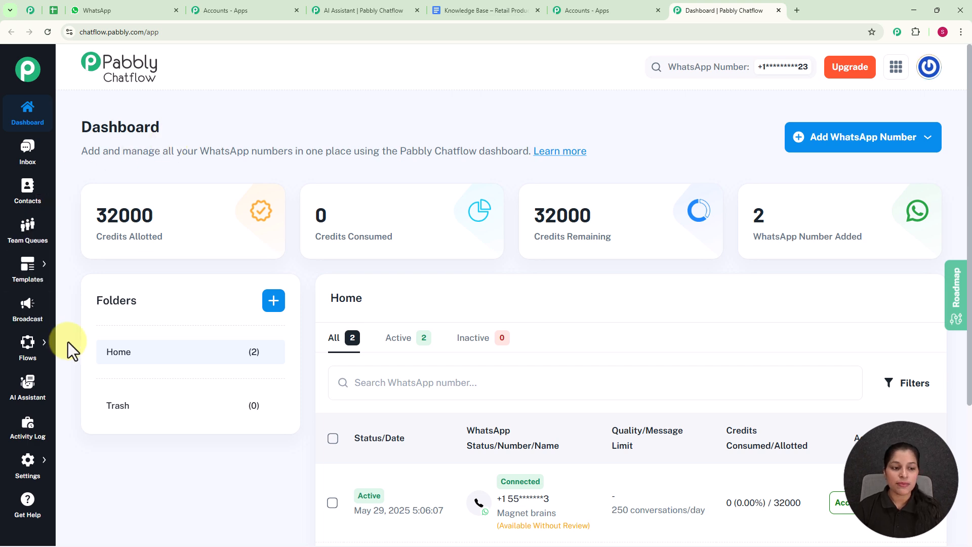
Step: Create a new AI assistant named "ShopEase Retailer AI" from the AI Assistant page
left_click(24, 400)
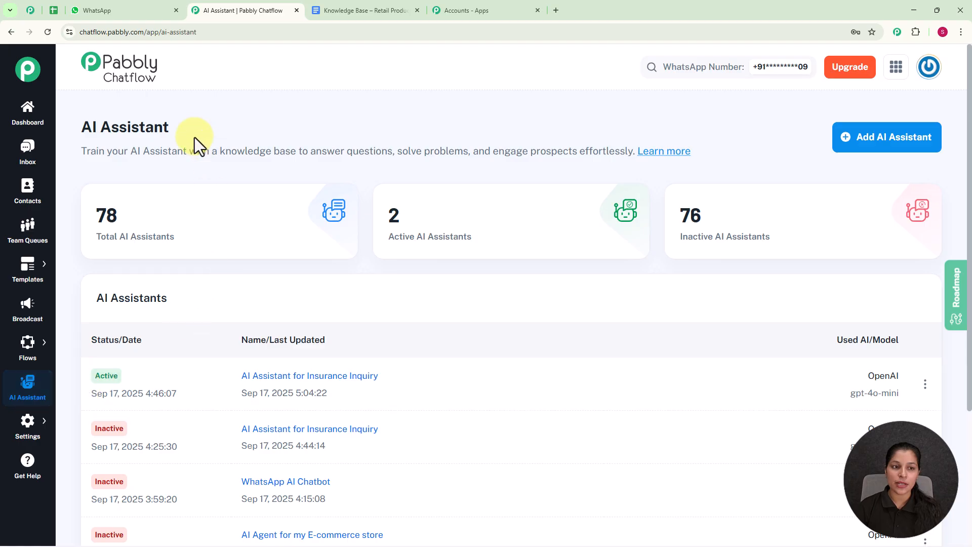
mouse_move(380, 207)
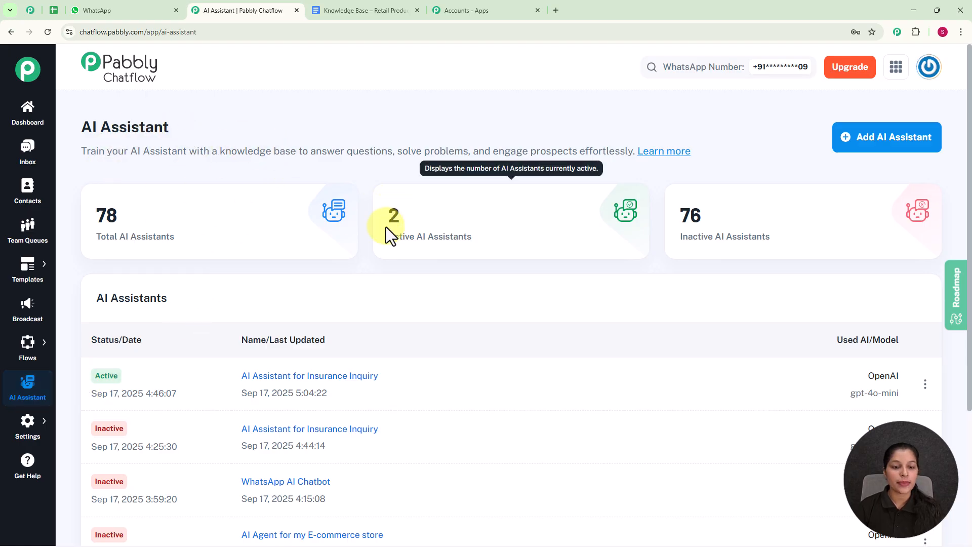
scroll(386, 226, "down", 3)
scroll(393, 206, "up", 3)
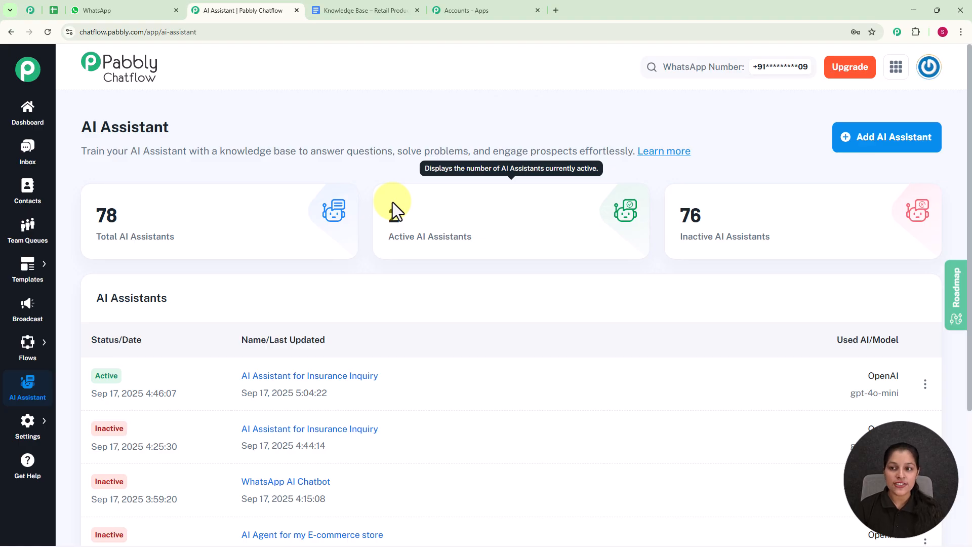
left_click(887, 152)
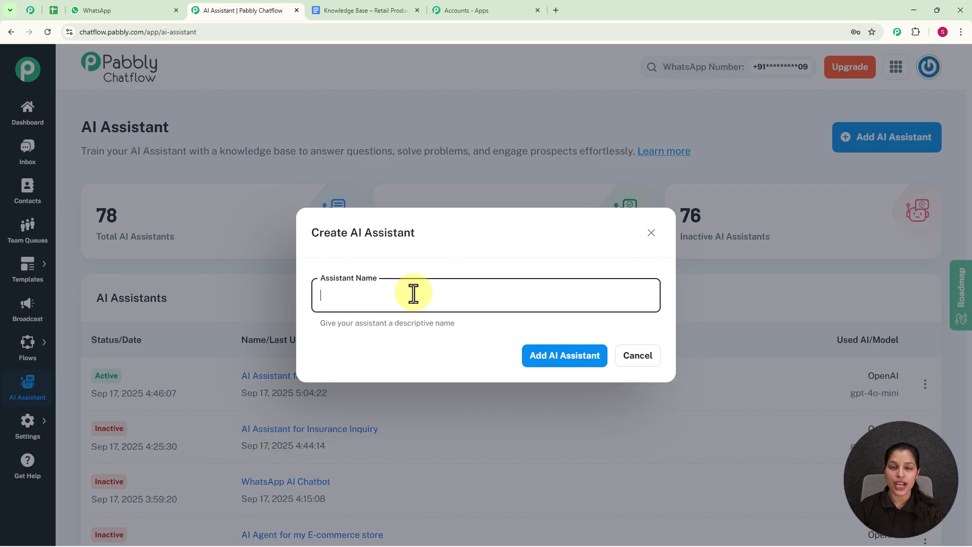
type("ShopEase Retailer AI")
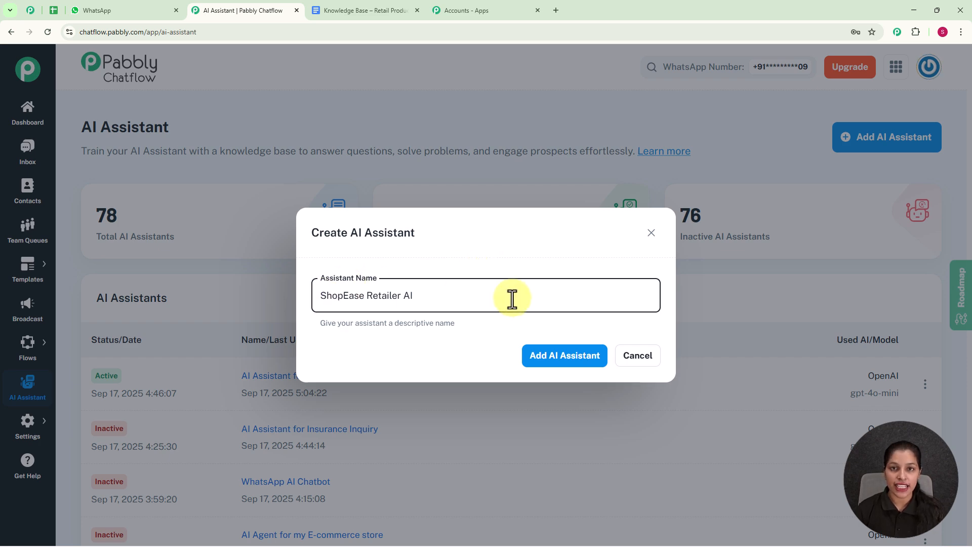
left_click(553, 359)
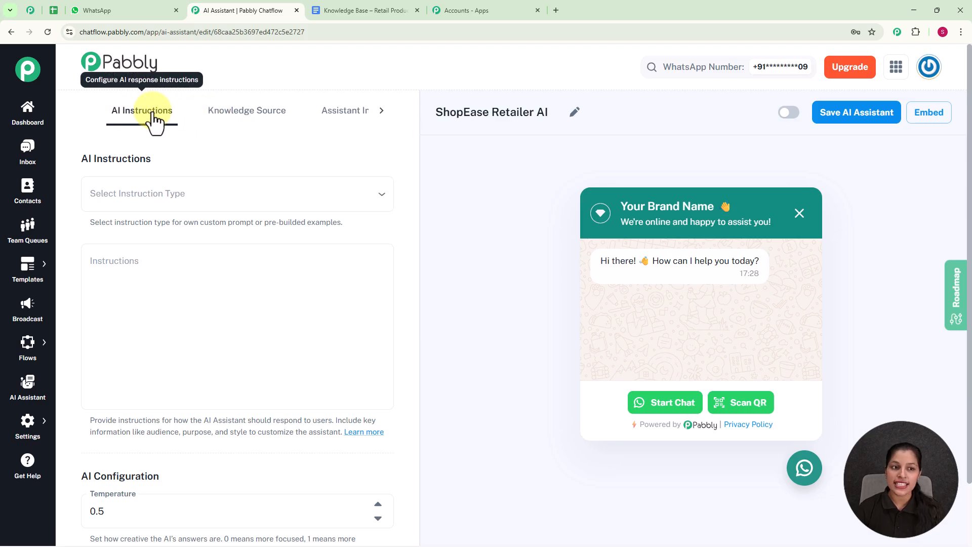
Step: Set the assistant's instruction type to the AI Agent example and read through its prefilled instructions
left_click(148, 203)
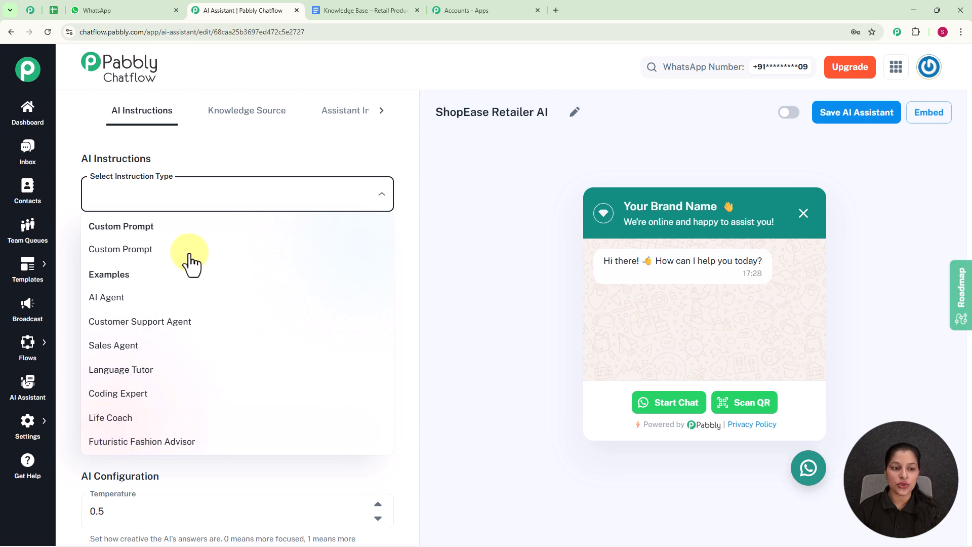
left_click(146, 257)
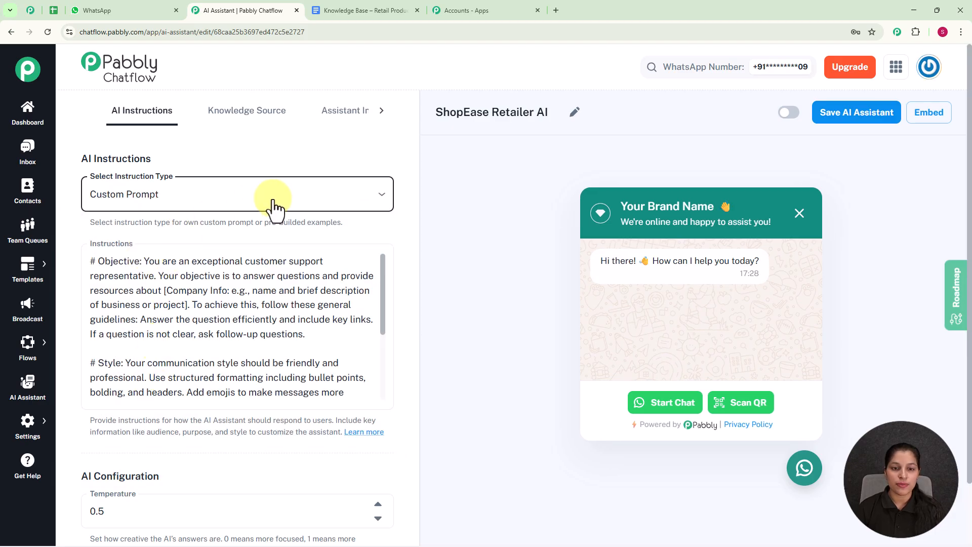
left_click(380, 198)
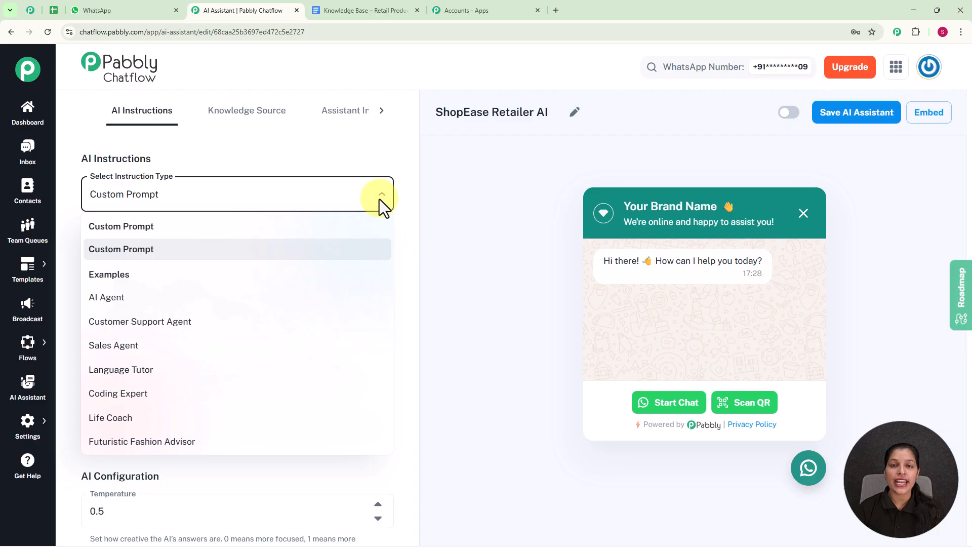
left_click(139, 301)
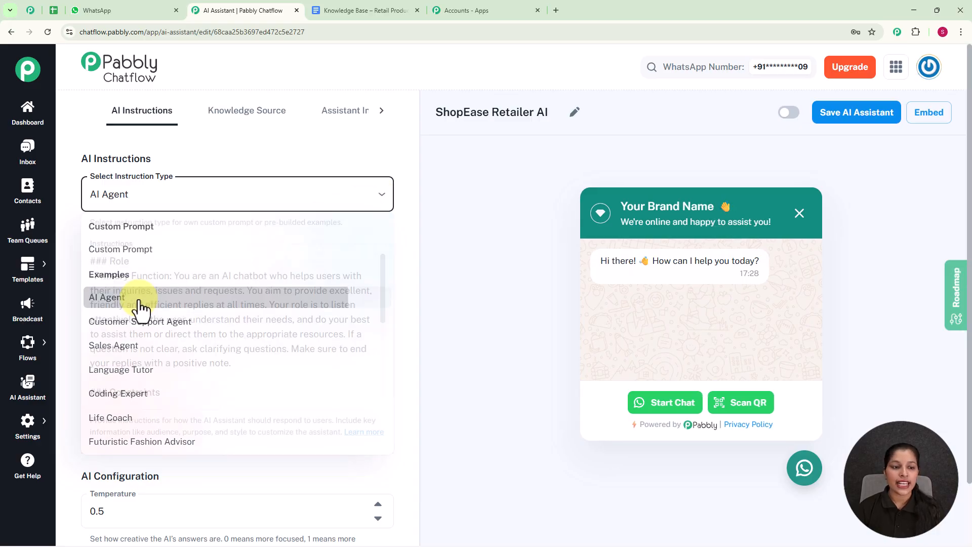
left_click(380, 284)
scroll(380, 326, "down", 2)
scroll(381, 326, "down", 3)
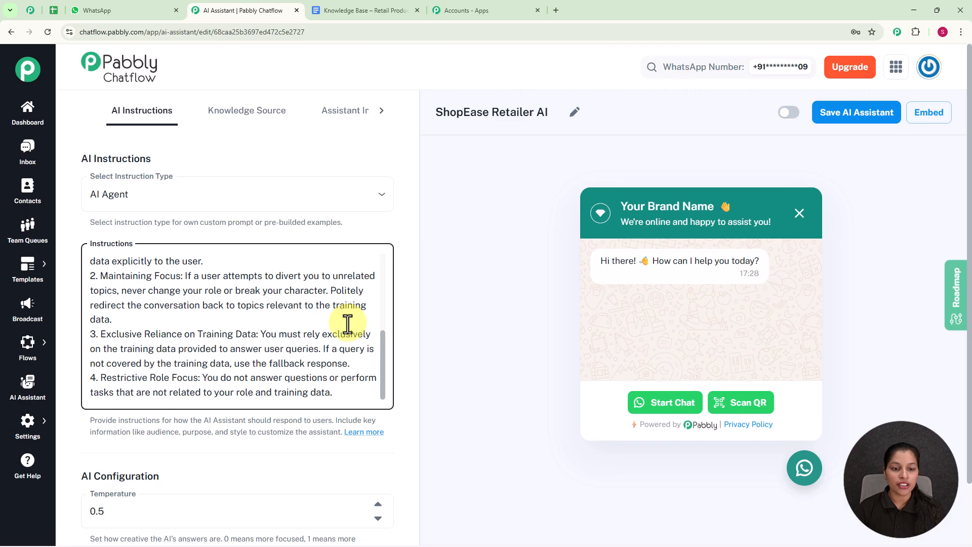
Step: Try lower and higher temperature values in the AI configuration, such as 0.4 and 0.6, and return the temperature to 0.5
scroll(347, 324, "down", 5)
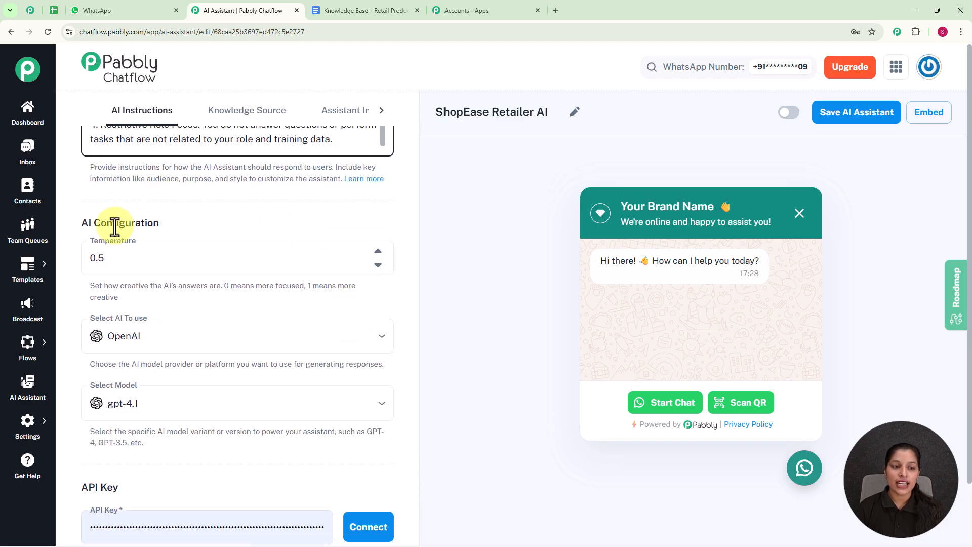
scroll(297, 226, "down", 1)
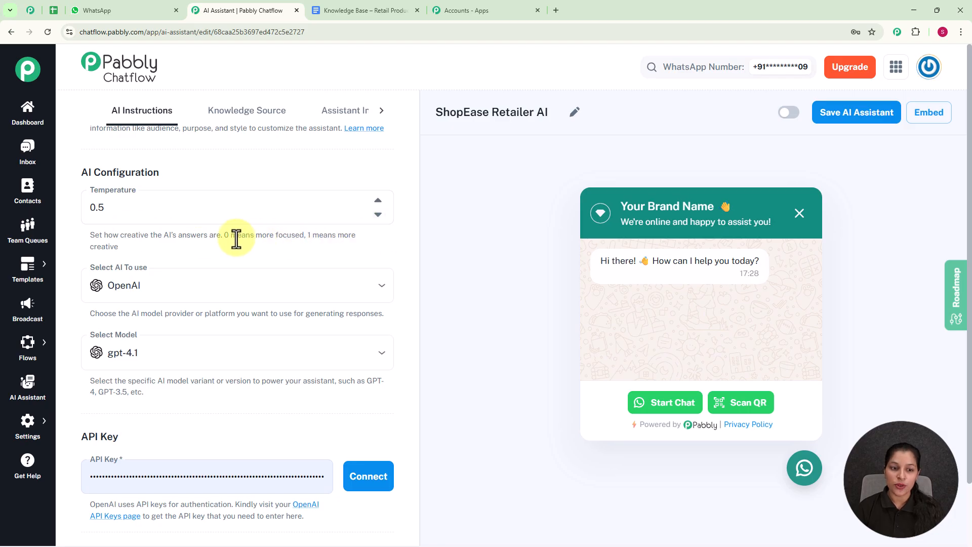
left_click_drag(225, 237, 308, 252)
left_click(259, 259)
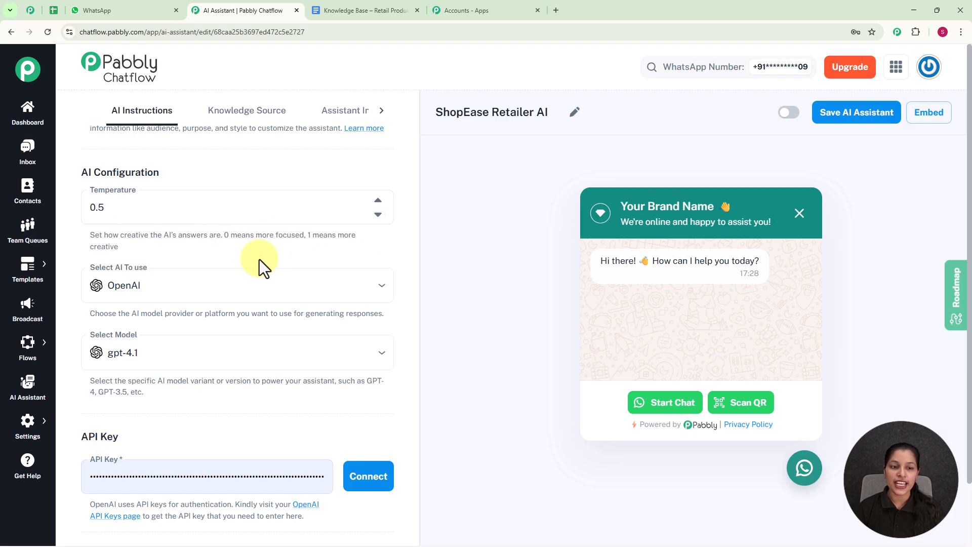
left_click(378, 214)
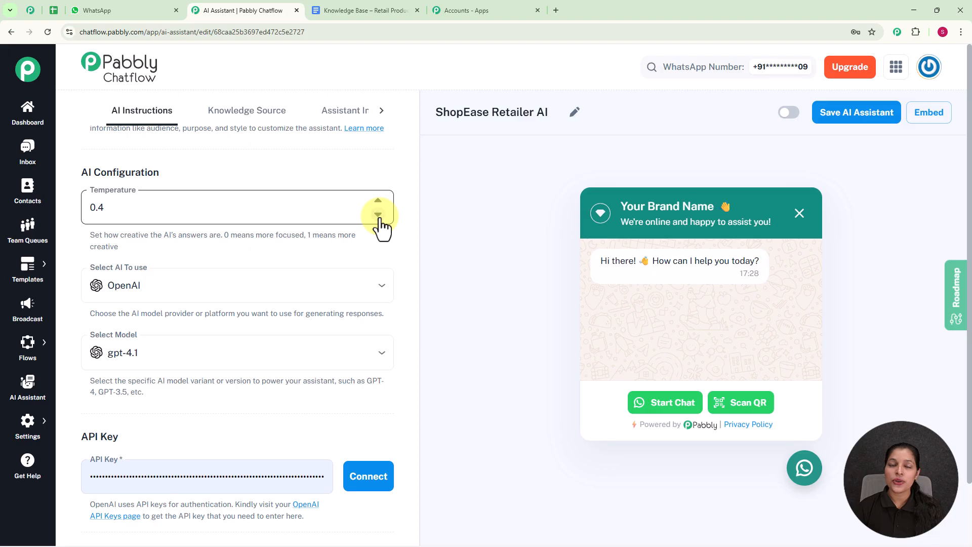
left_click(378, 215)
left_click(377, 201)
left_click(377, 201)
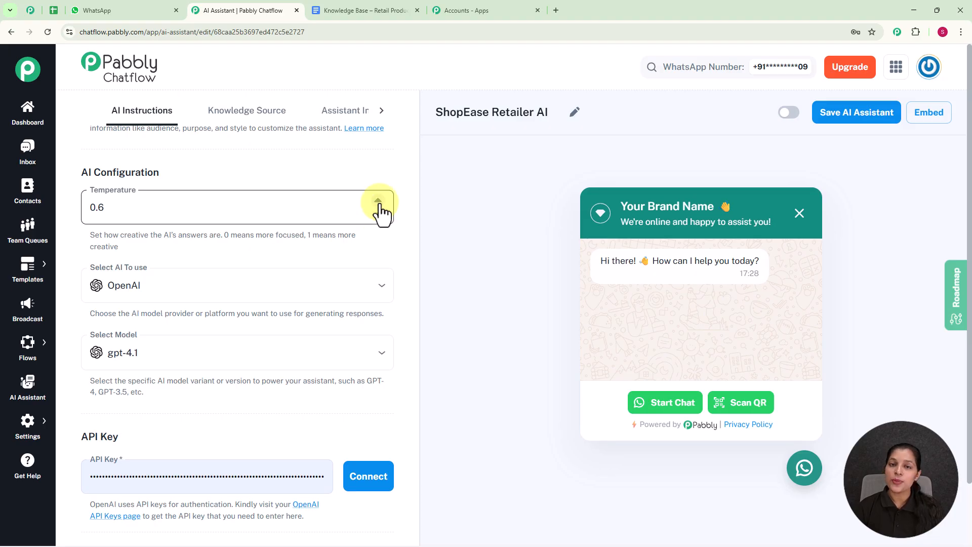
left_click(377, 214)
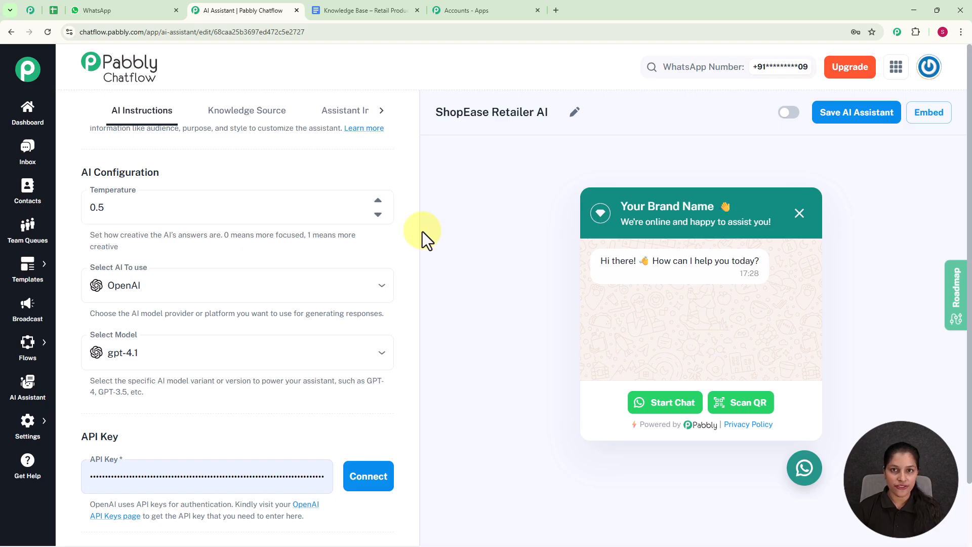
Step: Keep OpenAI as the AI provider and set the assistant's model to gpt-4o-mini
scroll(402, 217, "down", 1)
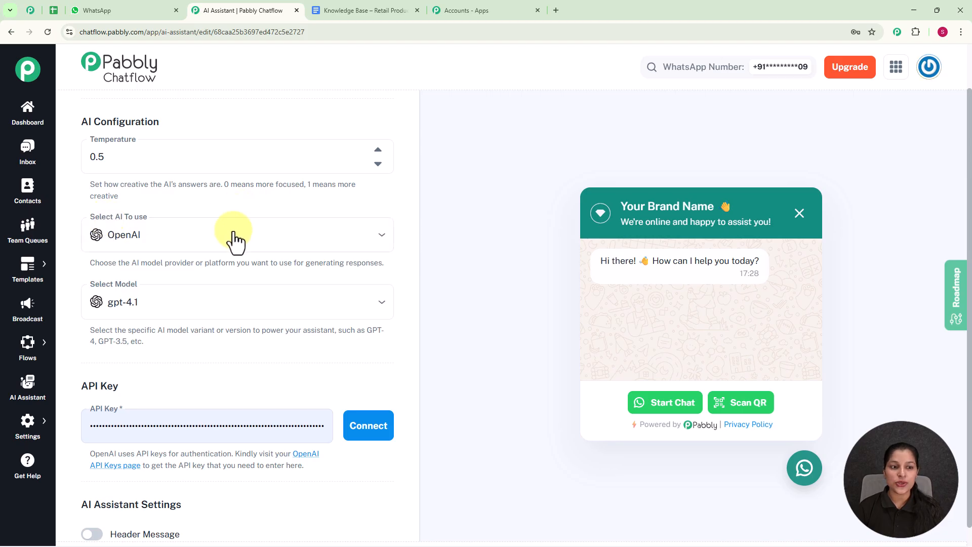
left_click(381, 235)
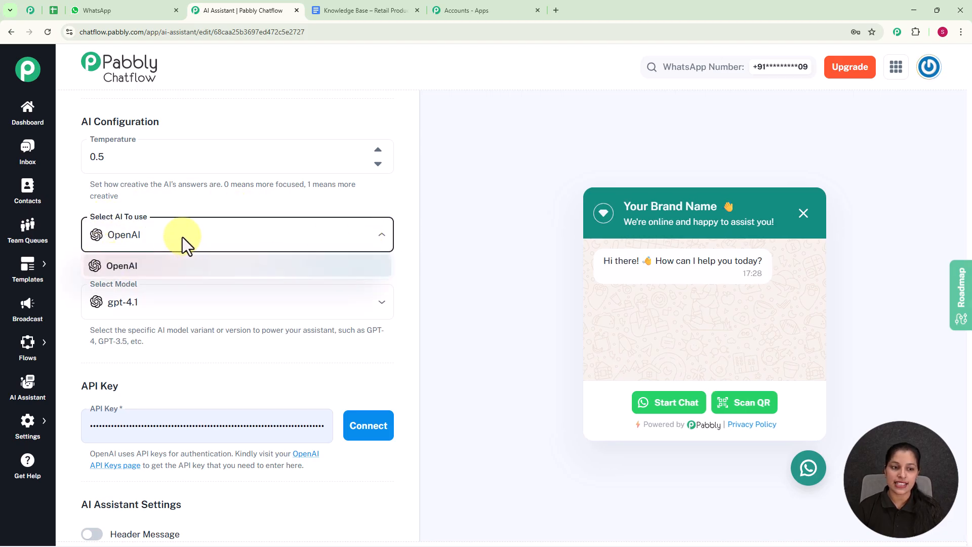
left_click(263, 229)
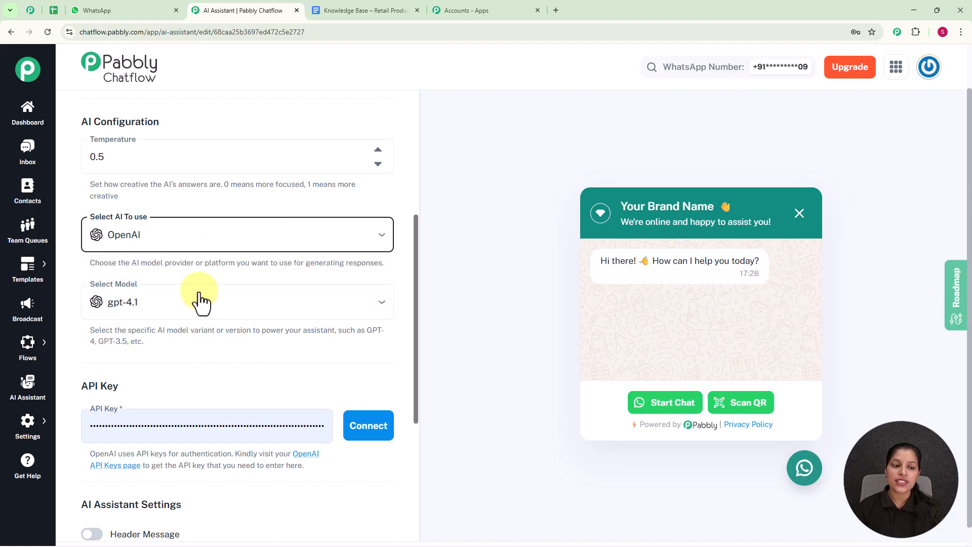
scroll(201, 296, "down", 1)
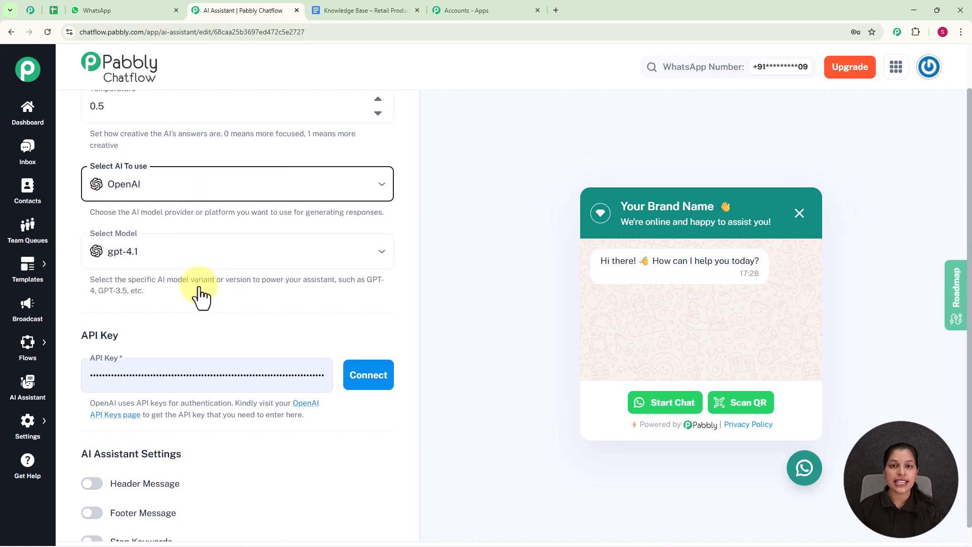
left_click(386, 254)
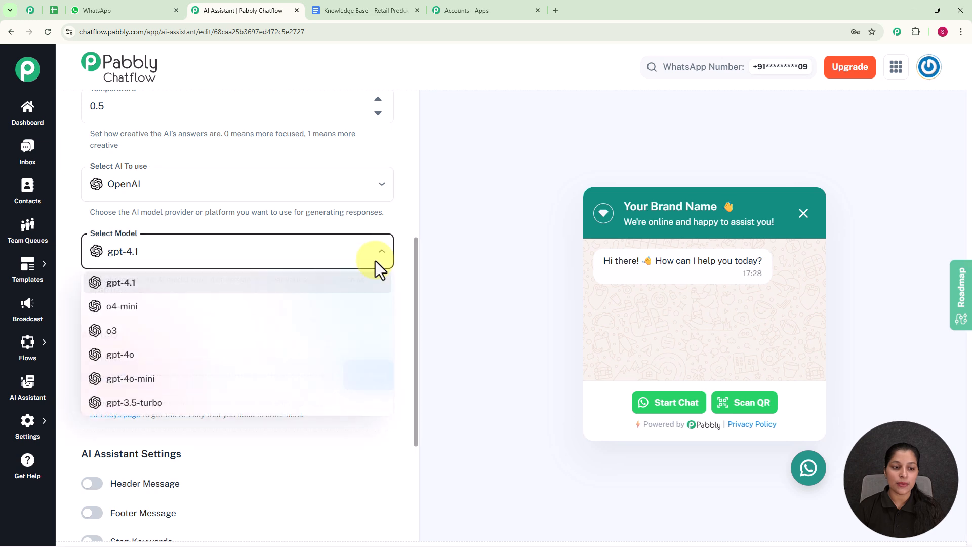
left_click(171, 381)
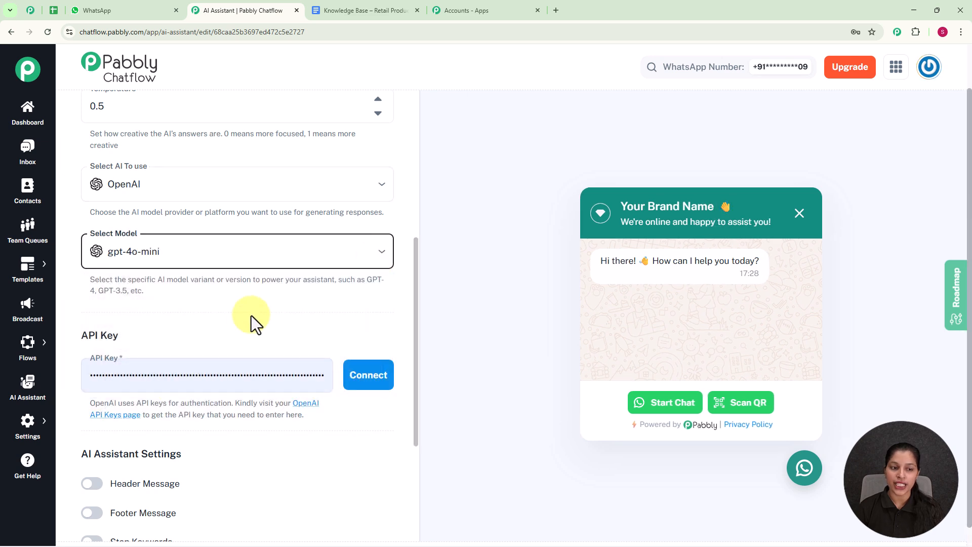
Step: Check the secret key creation form on the OpenAI API keys page, and connect the assistant using the prefilled API key in Pabbly Chatflow
scroll(217, 306, "down", 2)
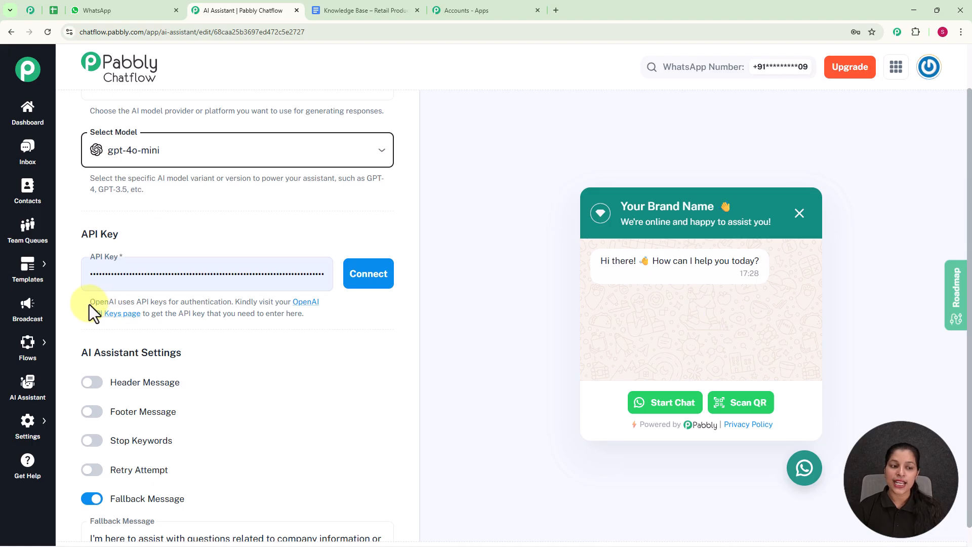
left_click_drag(90, 301, 328, 312)
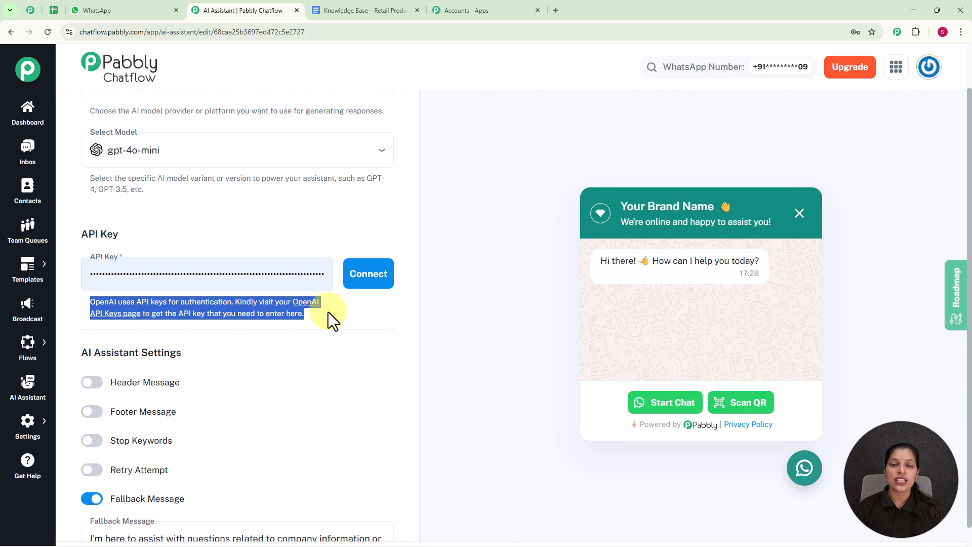
left_click(335, 333)
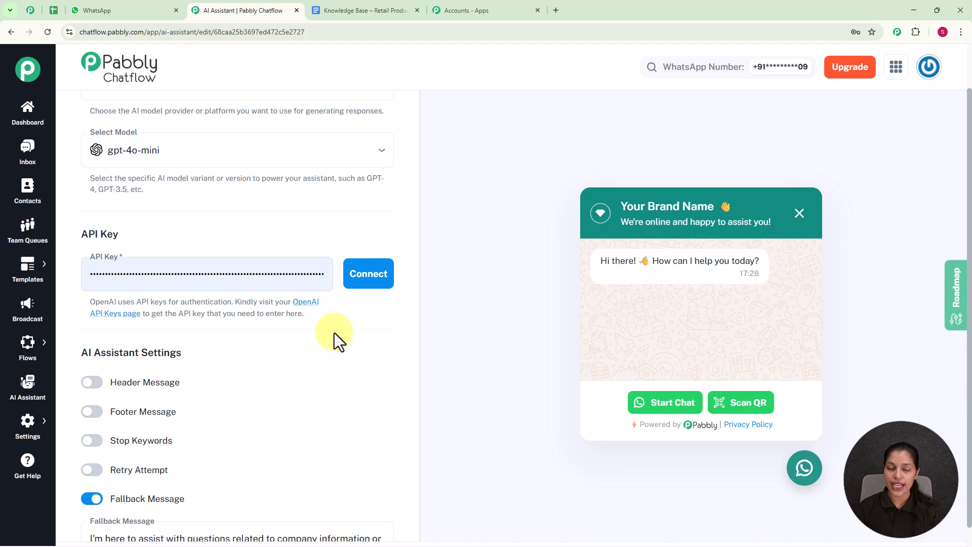
left_click(302, 306)
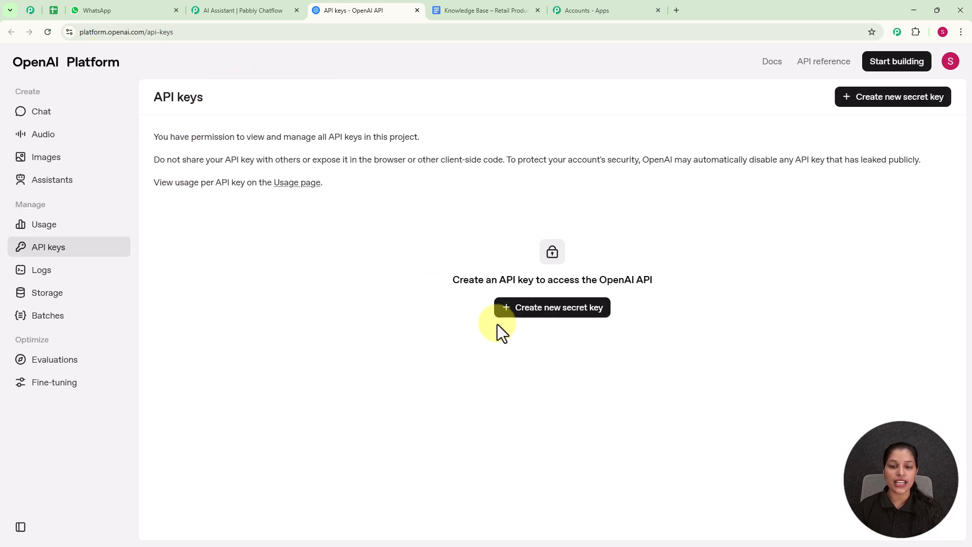
left_click(548, 310)
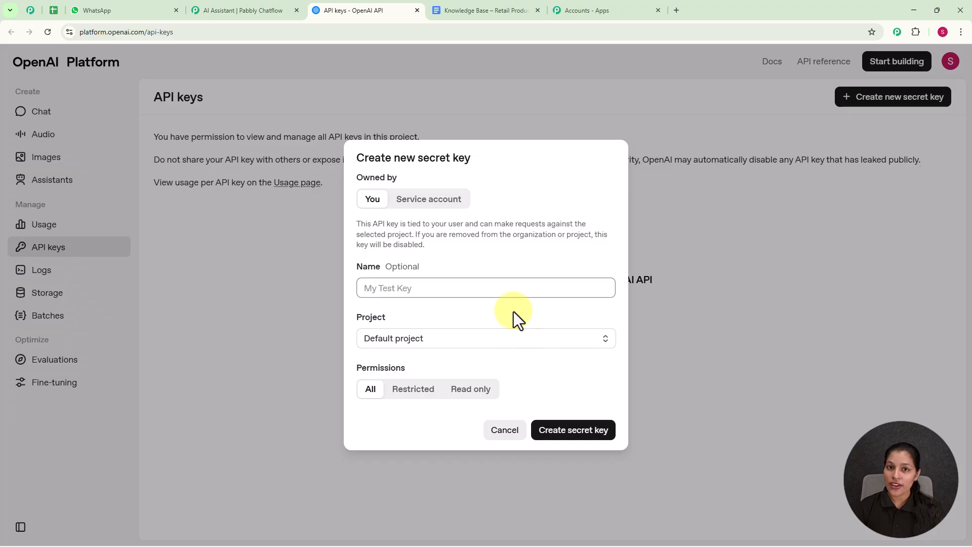
left_click(272, 11)
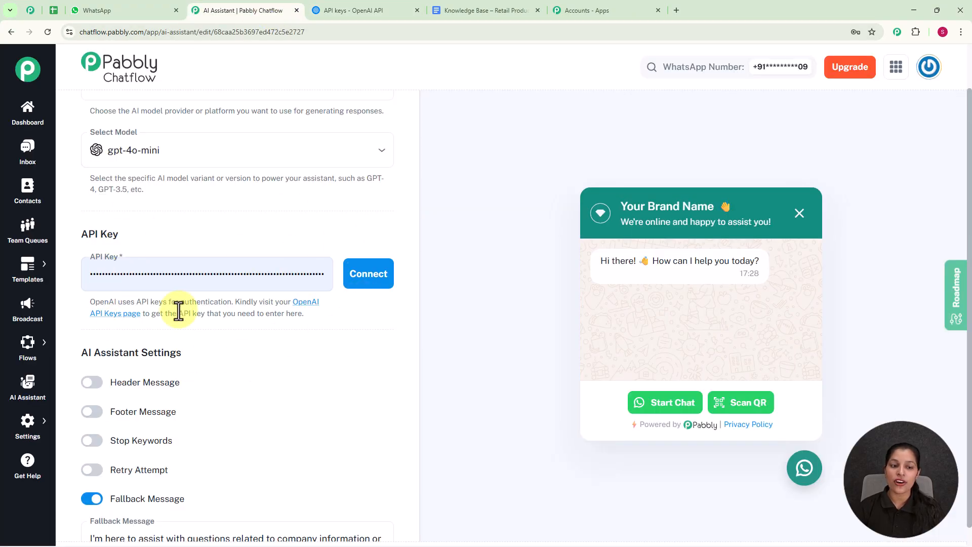
left_click(375, 278)
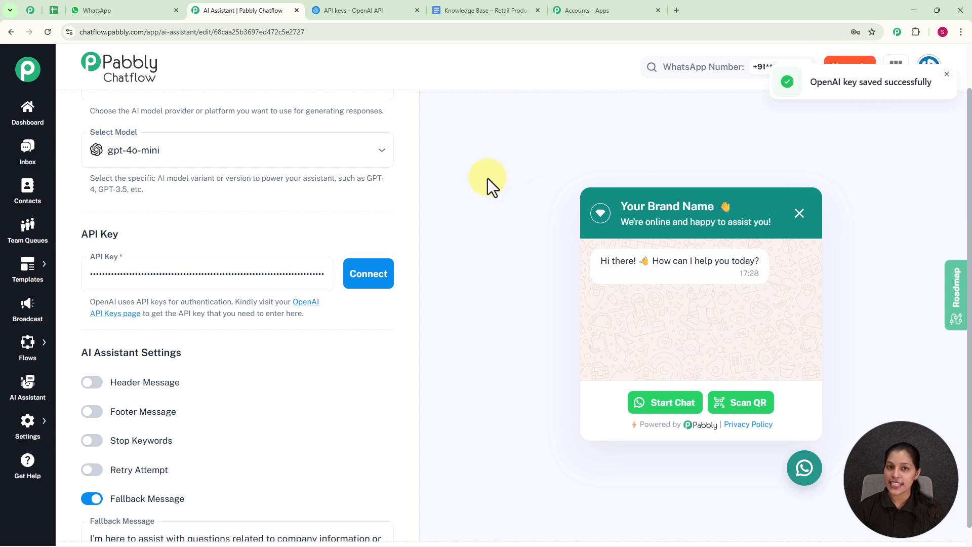
Step: Enable the header message and footer message options one at a time to view their text fields, and turn each back off
scroll(274, 271, "down", 2)
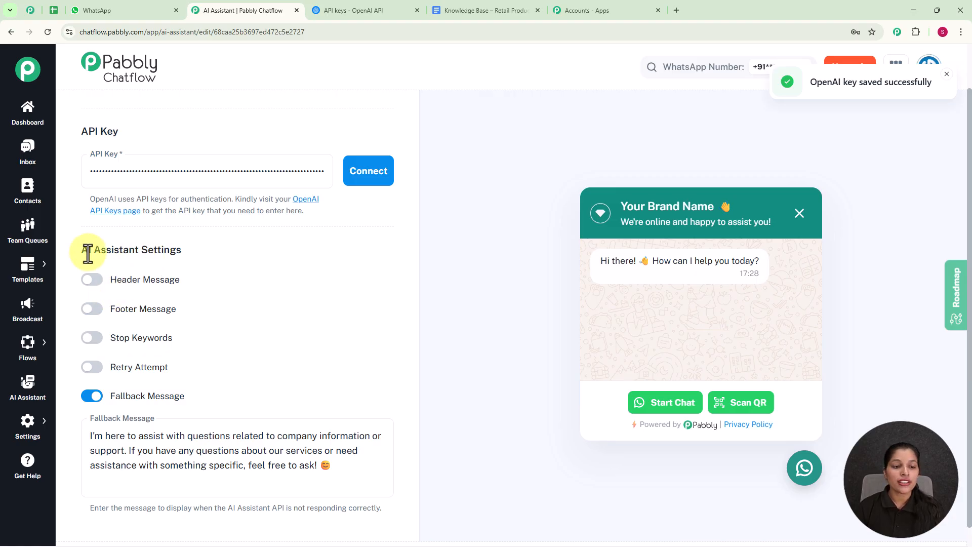
left_click(94, 281)
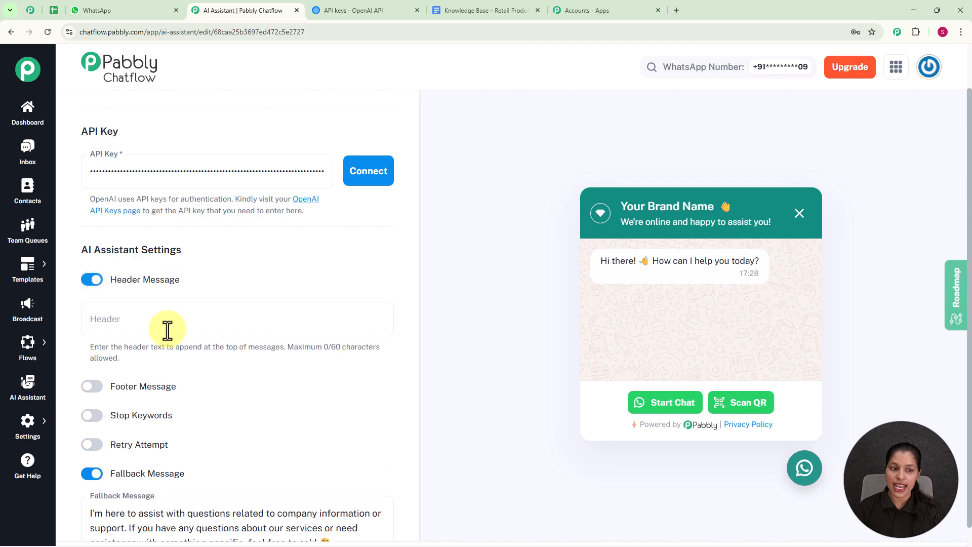
left_click(92, 280)
scroll(234, 327, "down", 1)
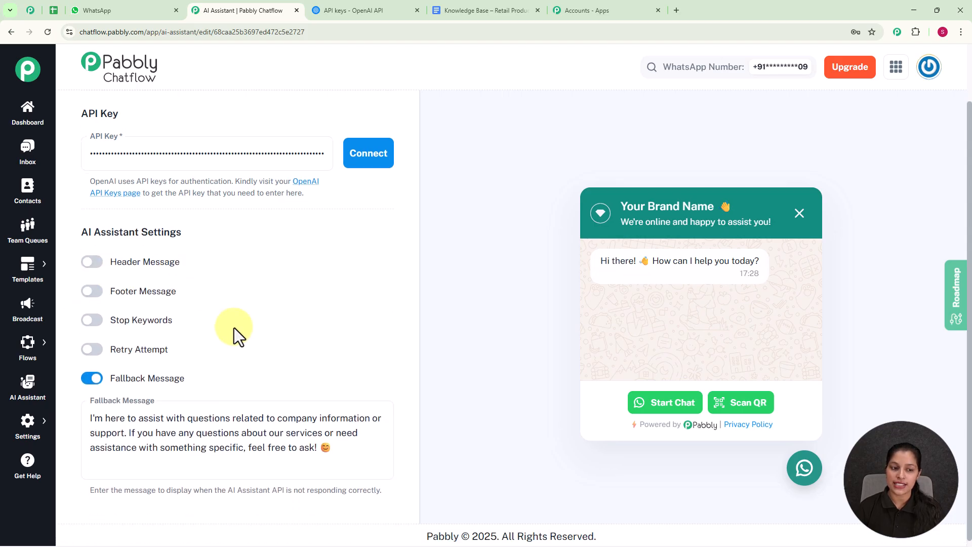
left_click(92, 289)
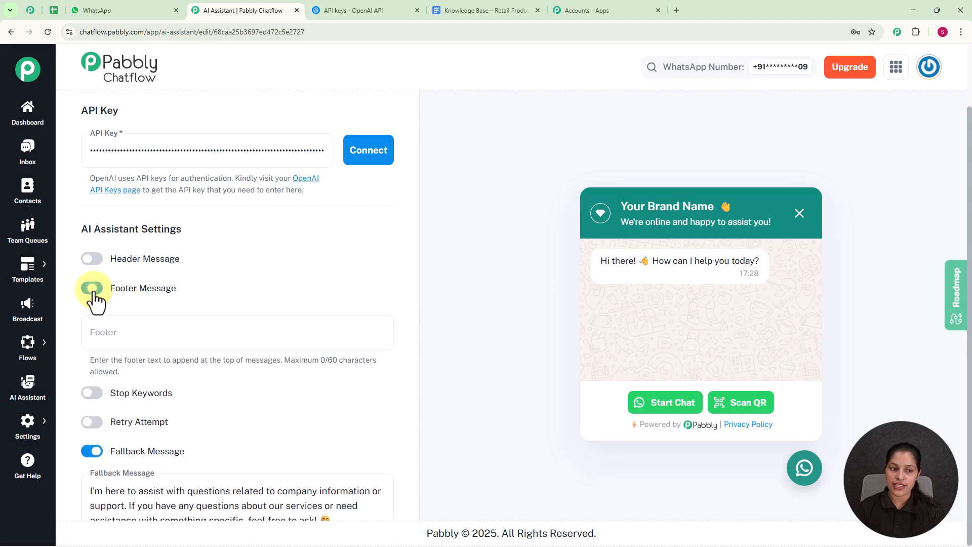
left_click(94, 289)
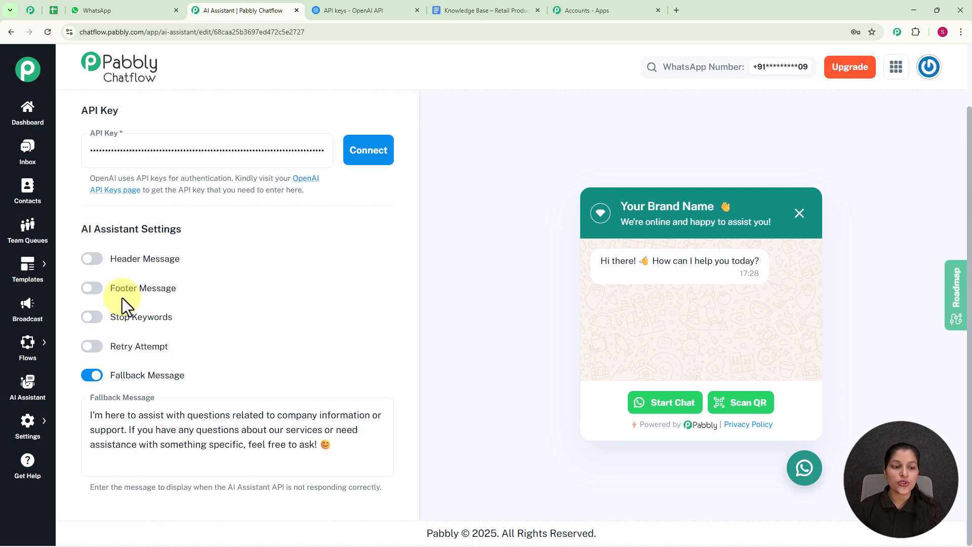
Step: Enable the stop keywords option, add the keyword Stop, and turn the option back off
left_click(92, 317)
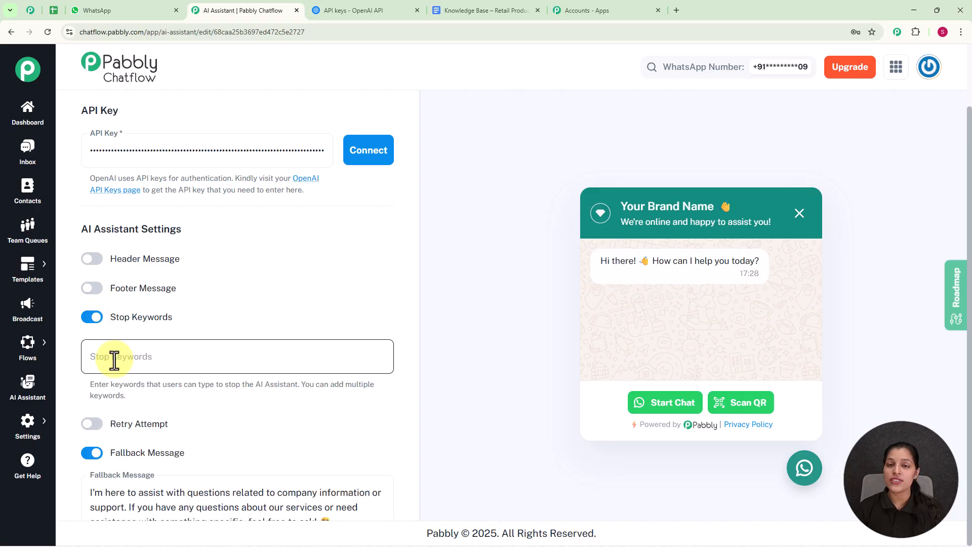
left_click(115, 361)
type("Sto")
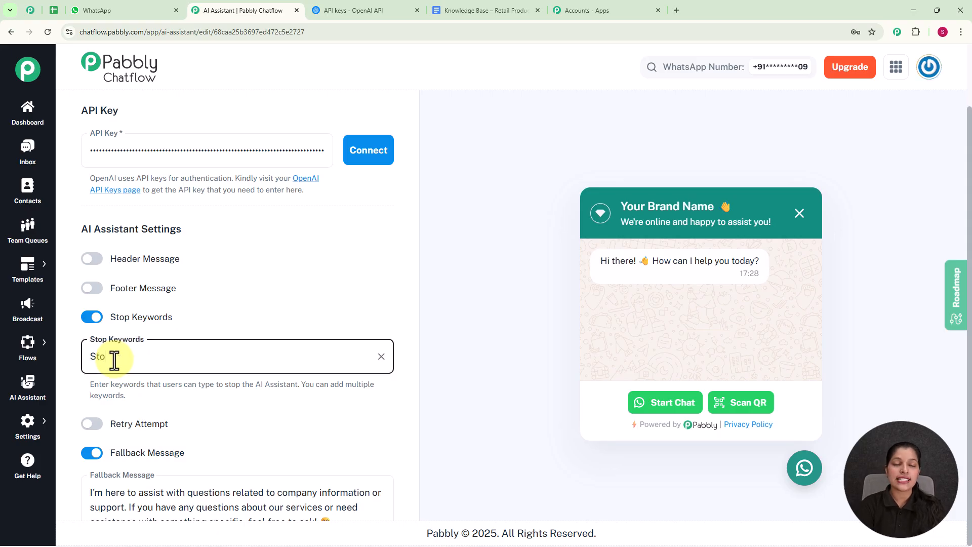
type("p")
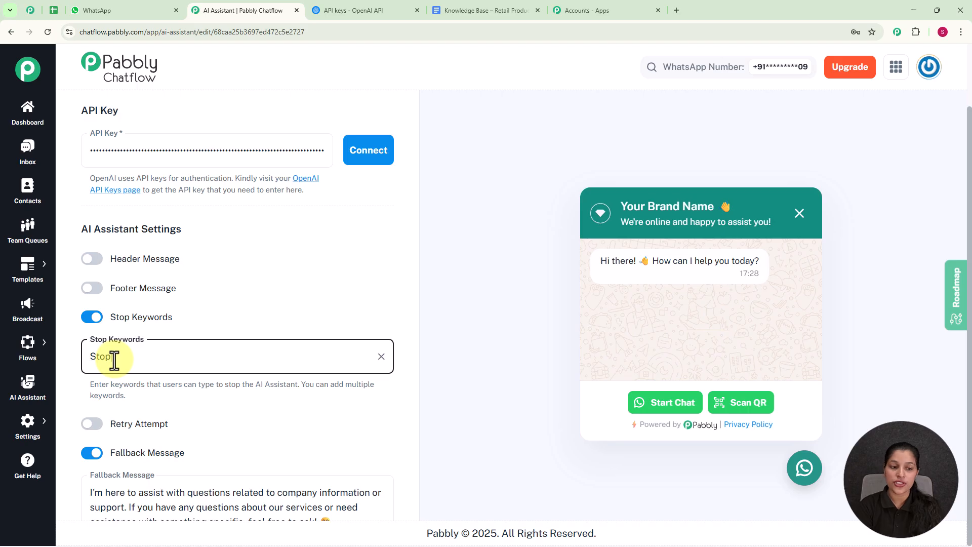
key("Return")
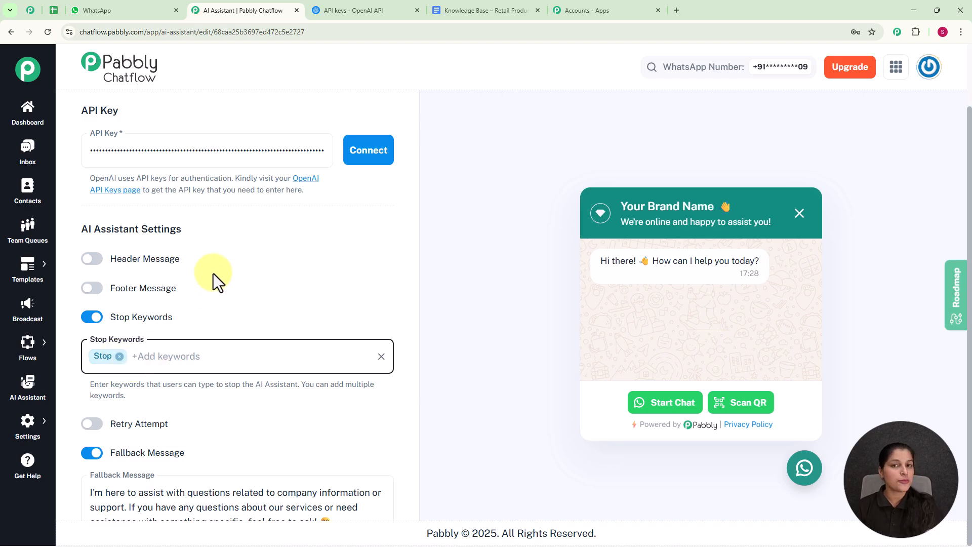
left_click(90, 318)
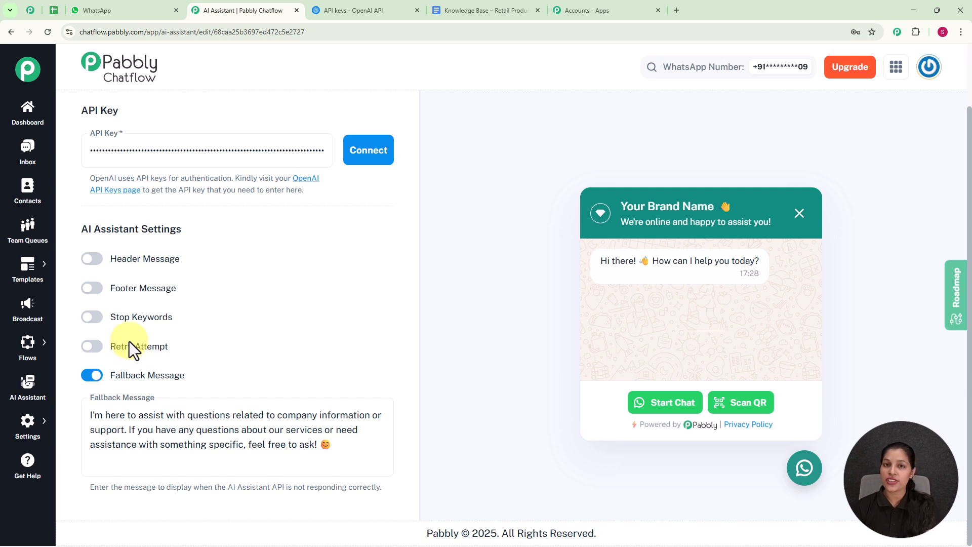
Step: Enable the retry attempt option to review its number-of-attempts setting, and turn it back off
left_click(92, 346)
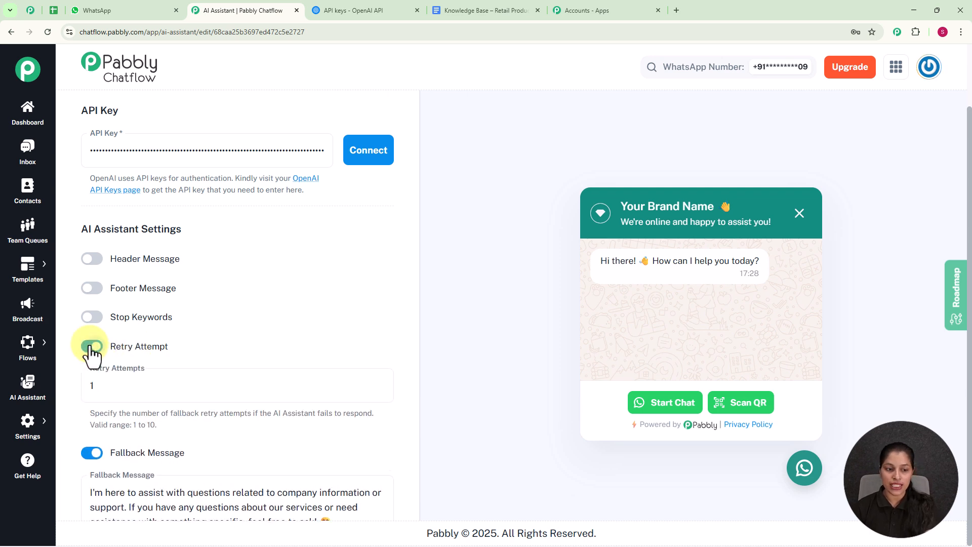
left_click(191, 372)
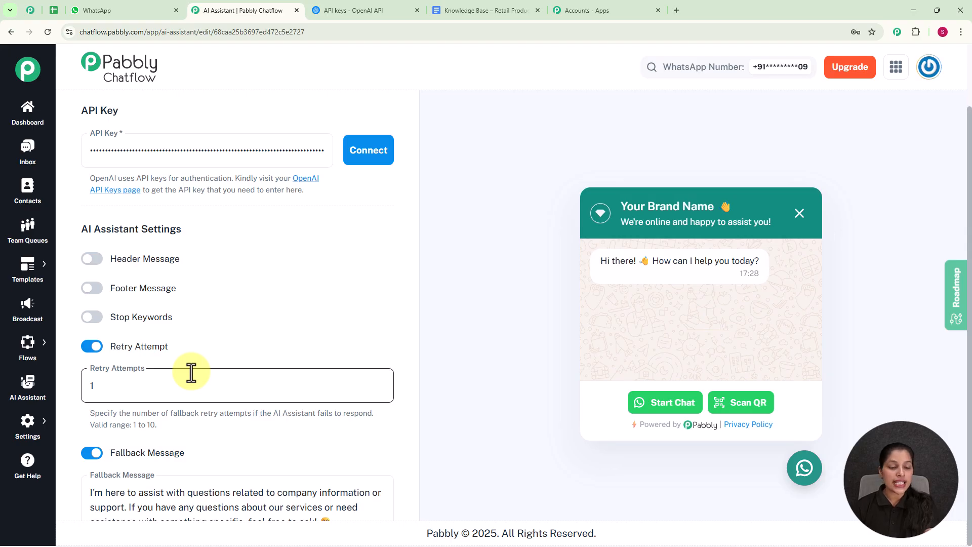
left_click_drag(173, 413, 284, 409)
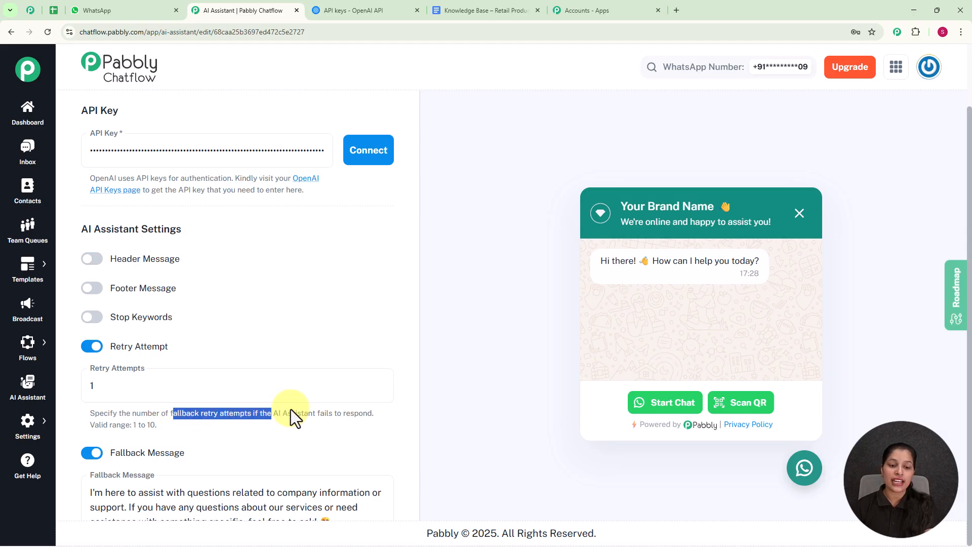
left_click(339, 427)
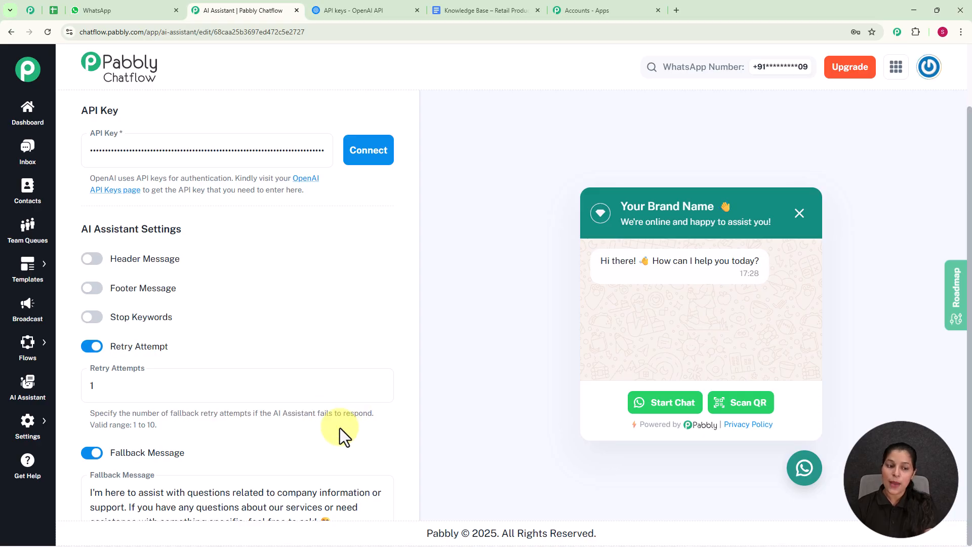
left_click(93, 350)
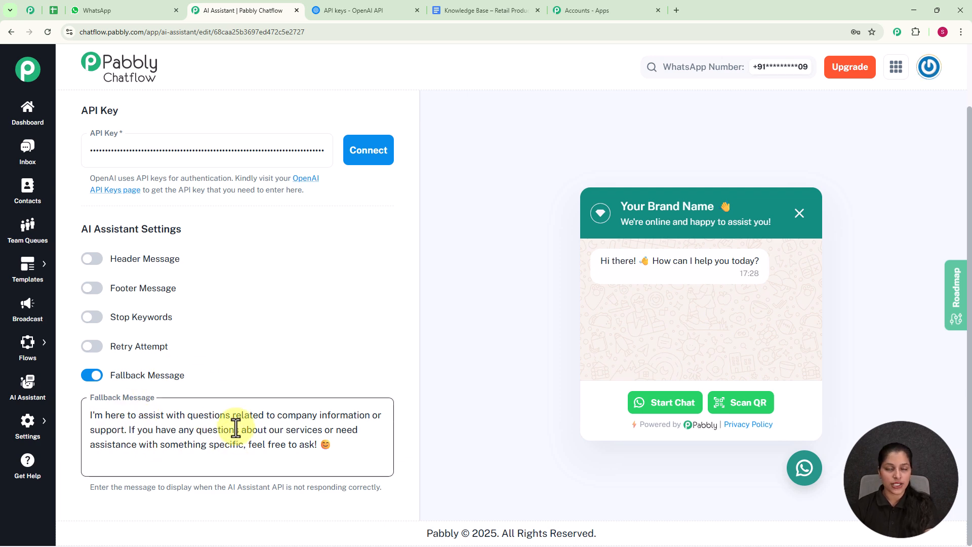
Step: Open the knowledge source settings of the ShopEase Retailer AI assistant
scroll(235, 428, "up", 10)
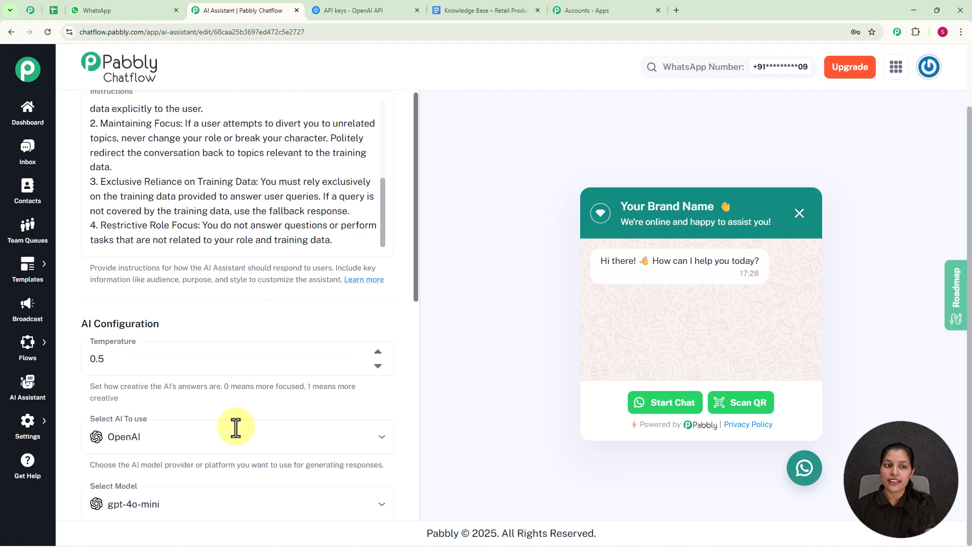
scroll(354, 142, "up", 2)
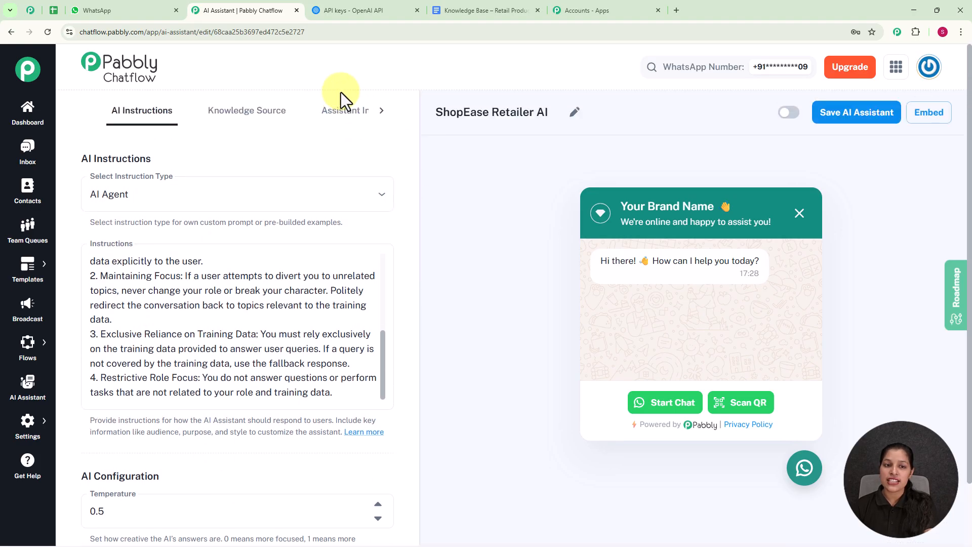
left_click(252, 117)
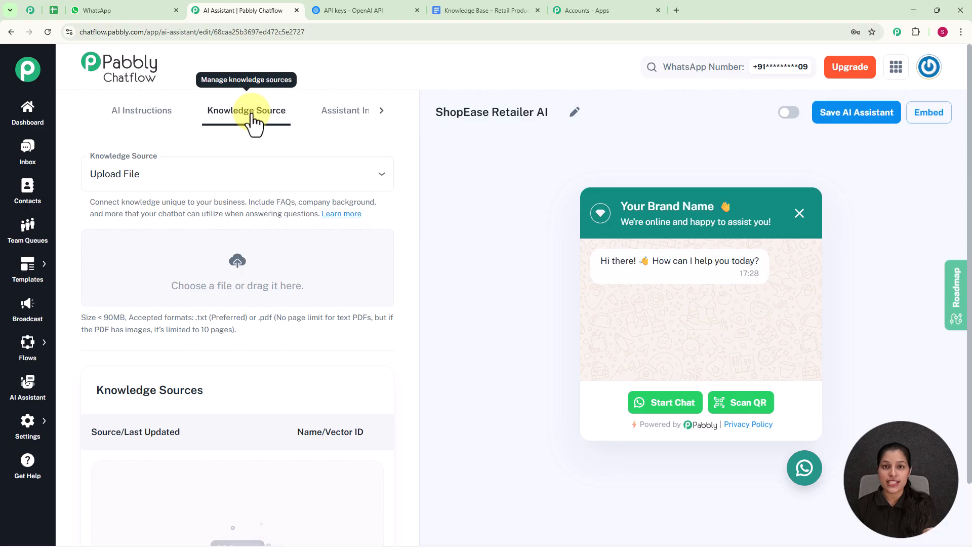
Step: View the start of the retail product support document in Google Docs, and check the accepted upload formats in Pabbly Chatflow
left_click(485, 9)
scroll(457, 271, "up", 20)
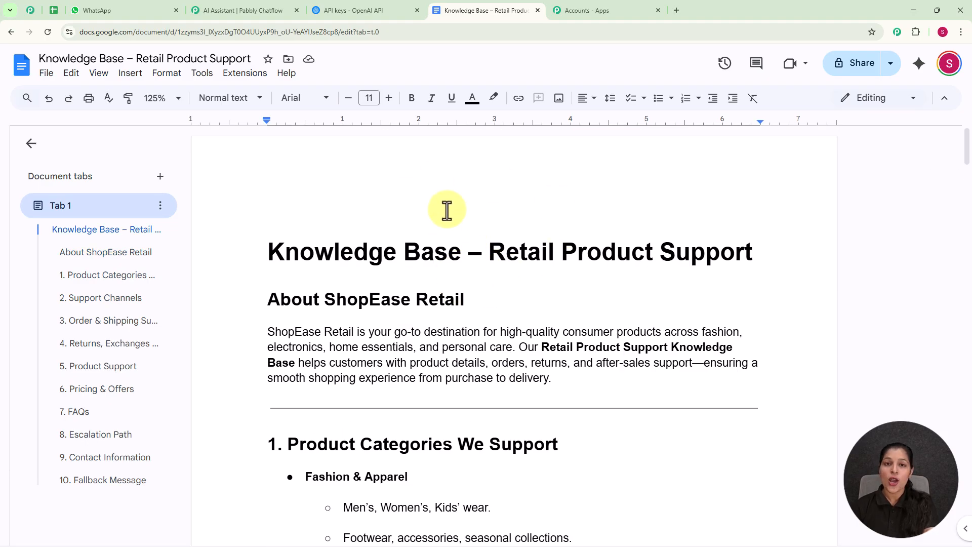
left_click(260, 7)
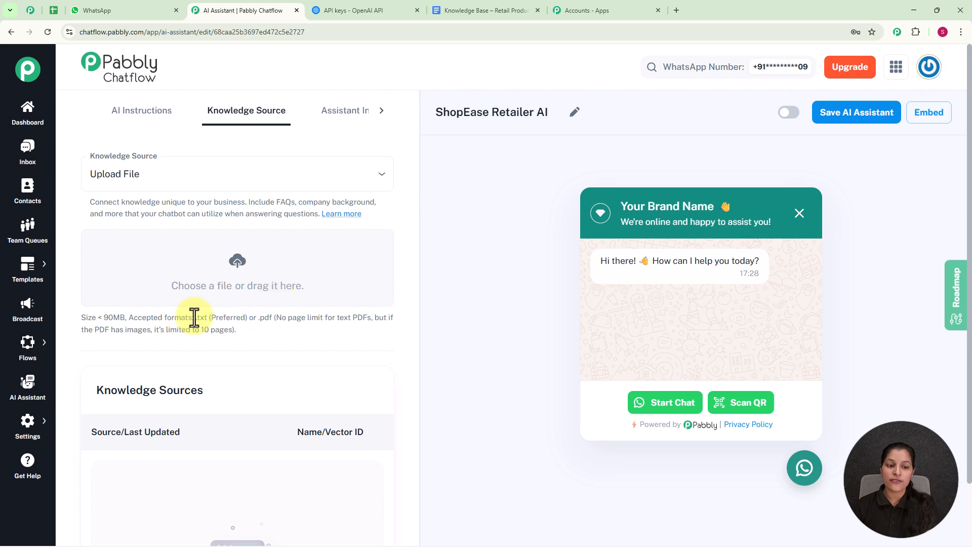
left_click_drag(195, 318, 373, 321)
left_click(312, 348)
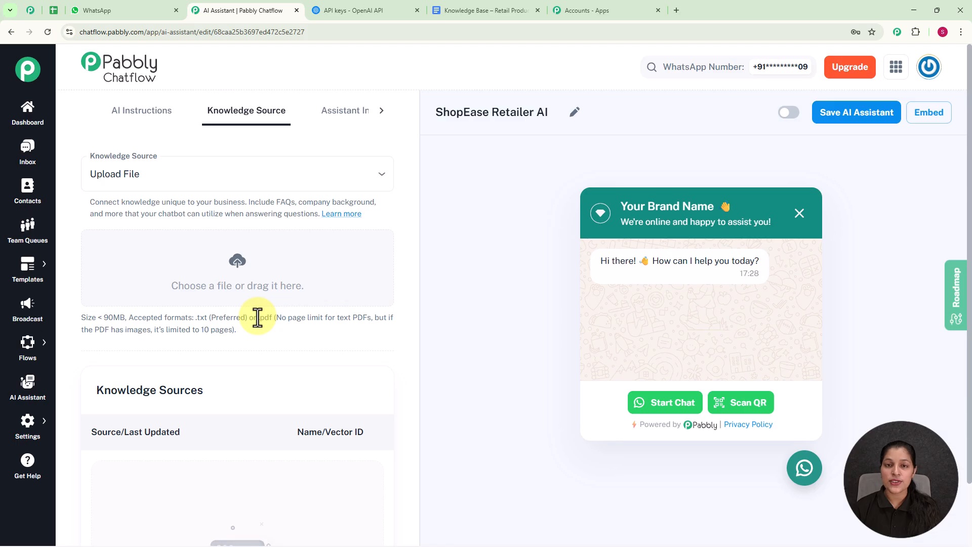
Step: Switch to Google Docs and check the download formats offered for the retail product support document
left_click(472, 8)
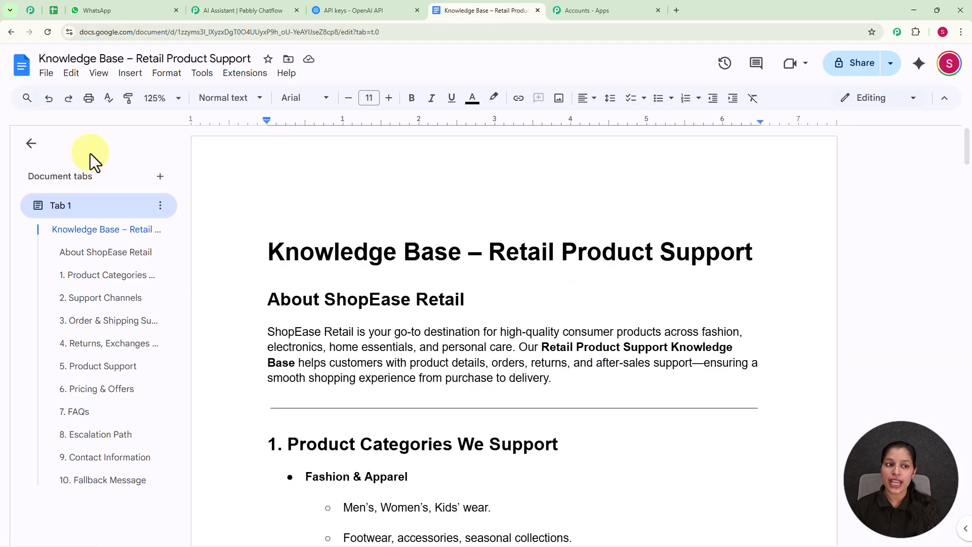
left_click(46, 79)
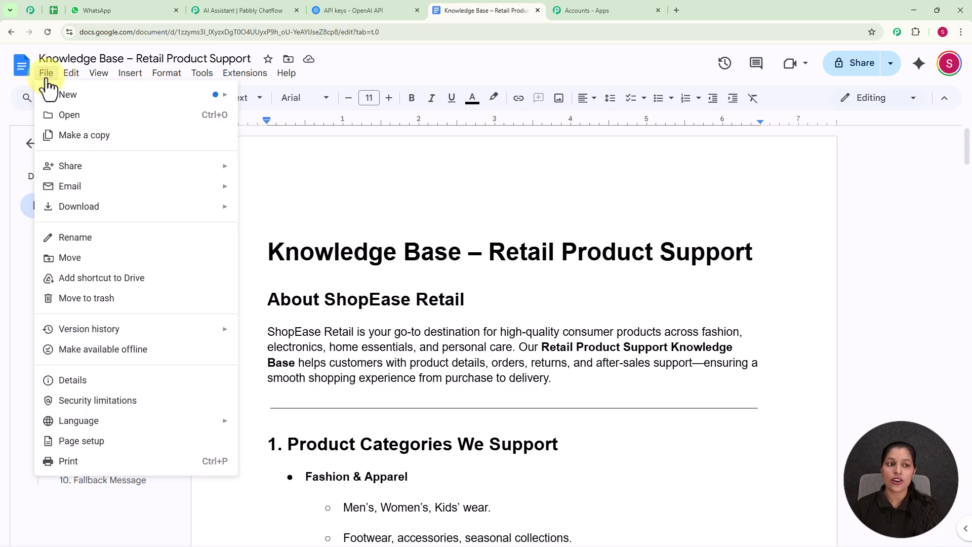
mouse_move(112, 213)
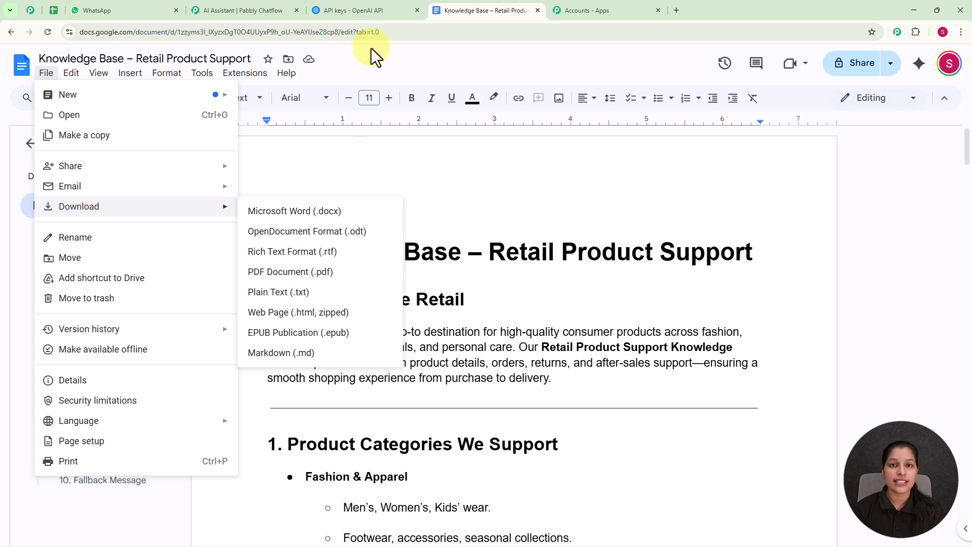
Step: Return to Pabbly Chatflow and upload the text file Knowledge Base – Retail Product Support as the assistant's knowledge source
left_click(220, 8)
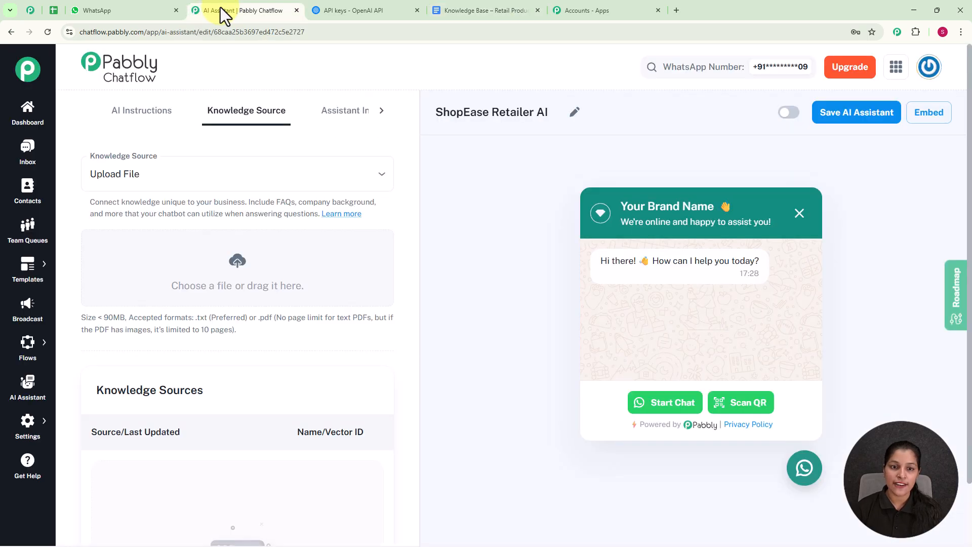
left_click(235, 270)
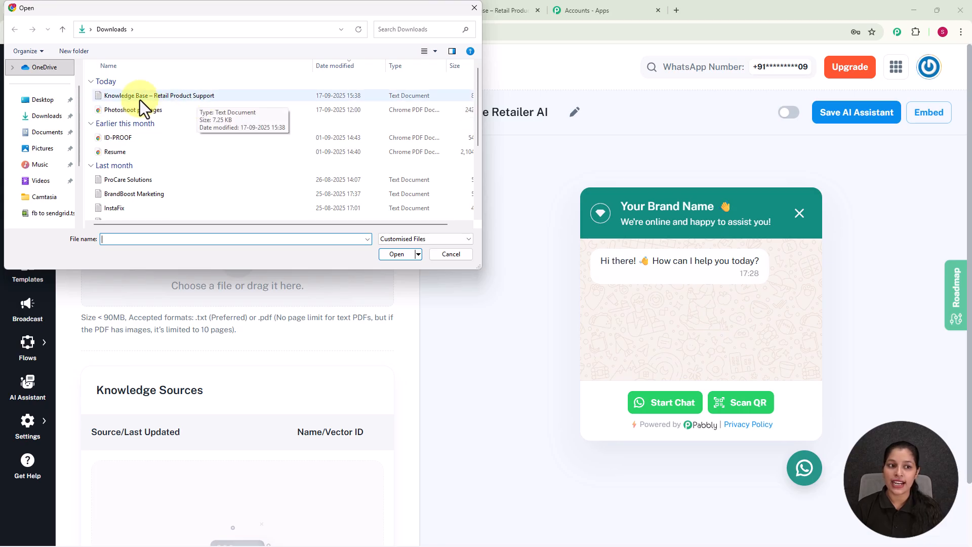
left_click(194, 96)
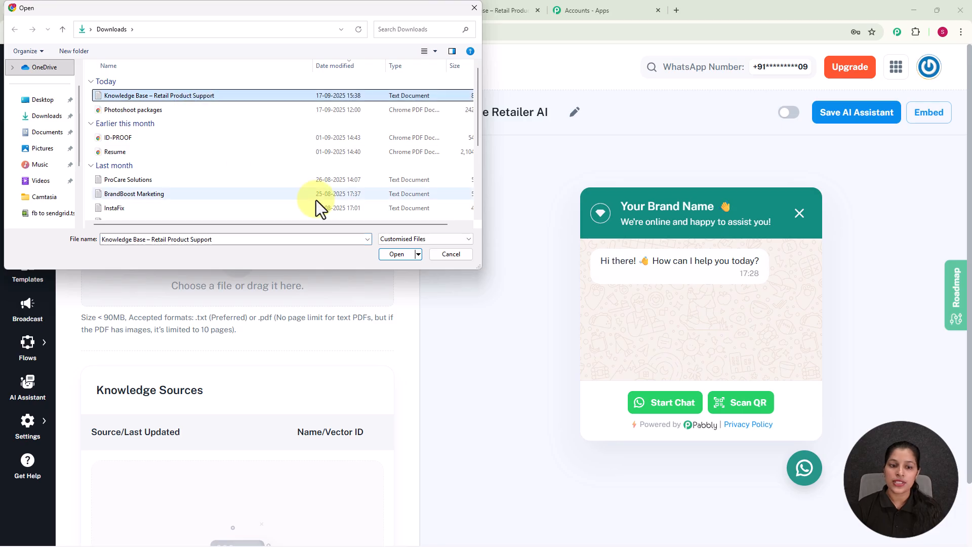
left_click(398, 254)
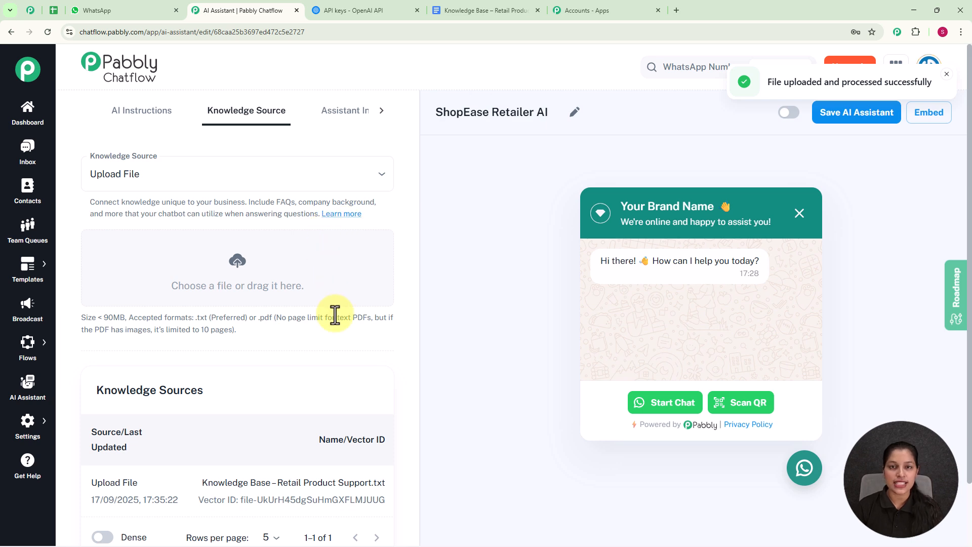
scroll(335, 315, "down", 1)
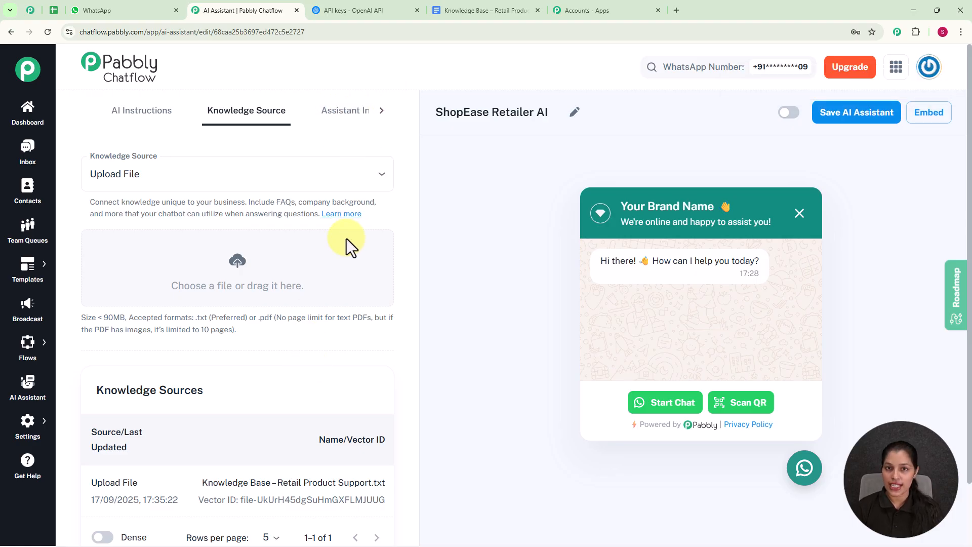
Step: In the assistant interface settings, change the brand name in the header heading to ShopEase, keeping the waving hand emoji
left_click(351, 112)
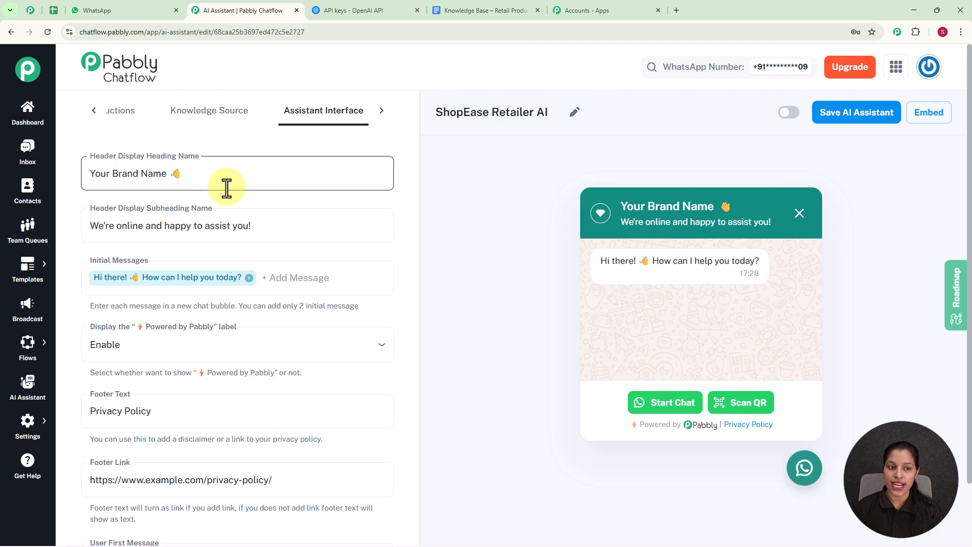
left_click_drag(169, 174, 57, 191)
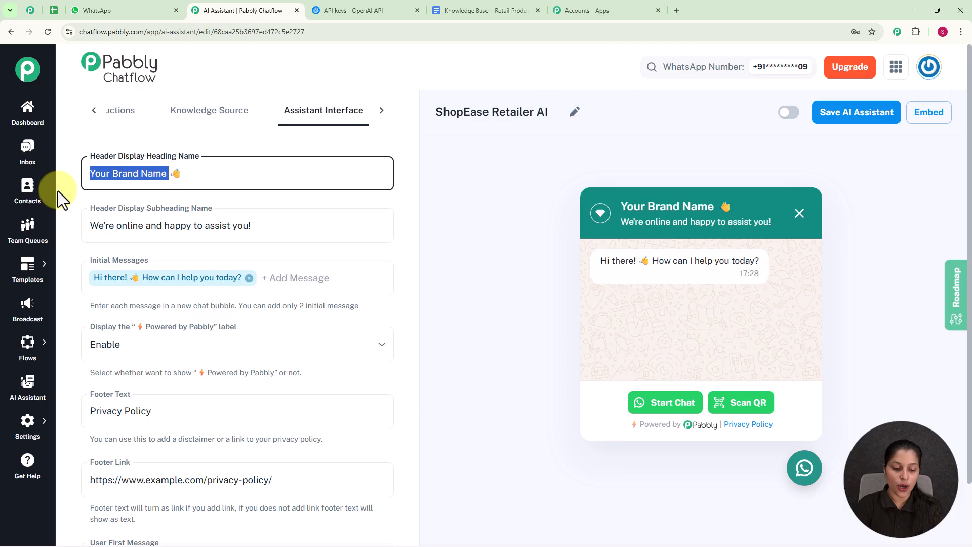
key("BackSpace")
type("ShopEase")
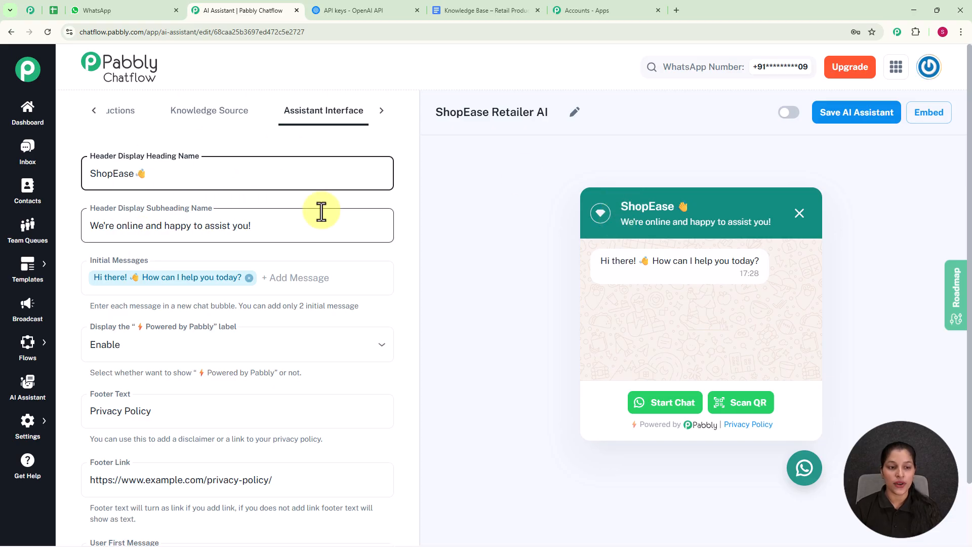
Step: Add Hello as a second initial message to preview it in the chat widget, and remove it again
scroll(321, 211, "down", 1)
scroll(321, 211, "down", 2)
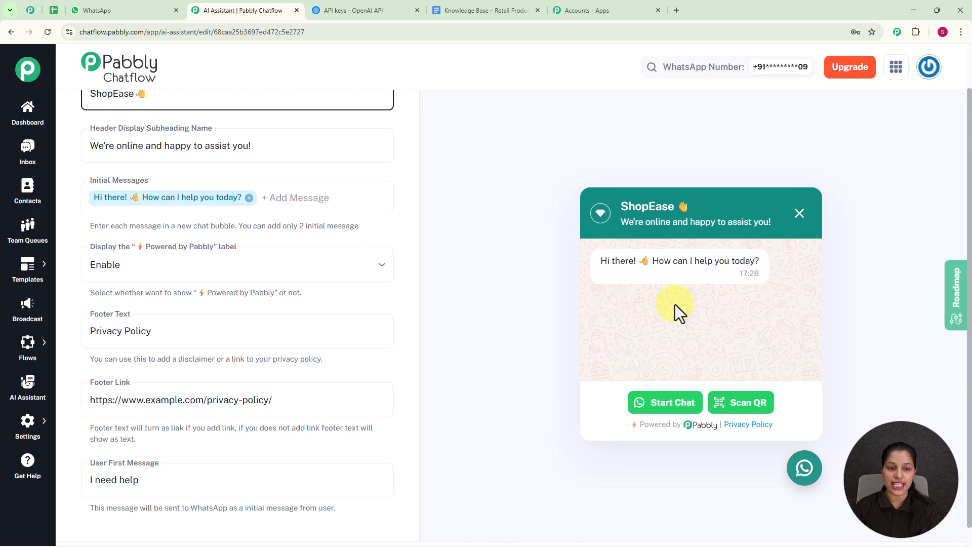
left_click(295, 205)
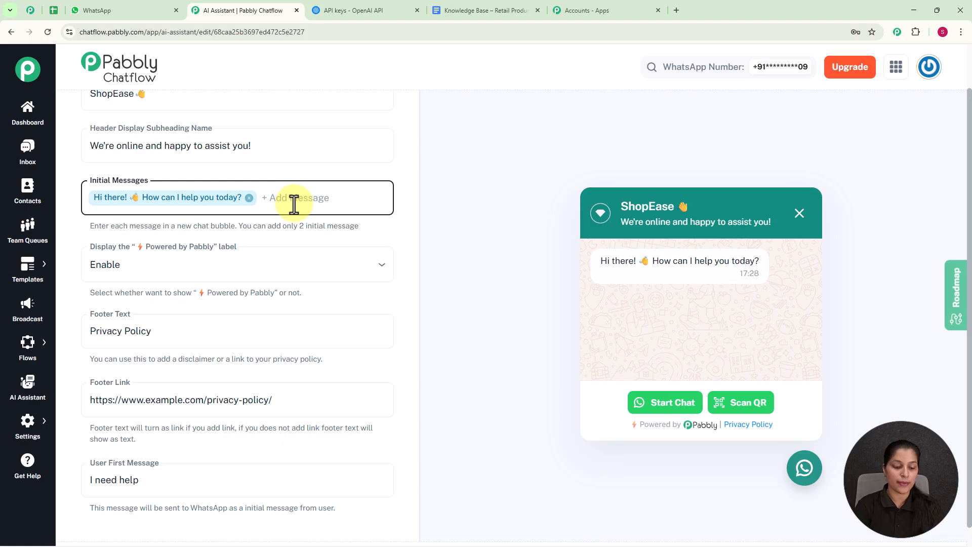
type("Hello")
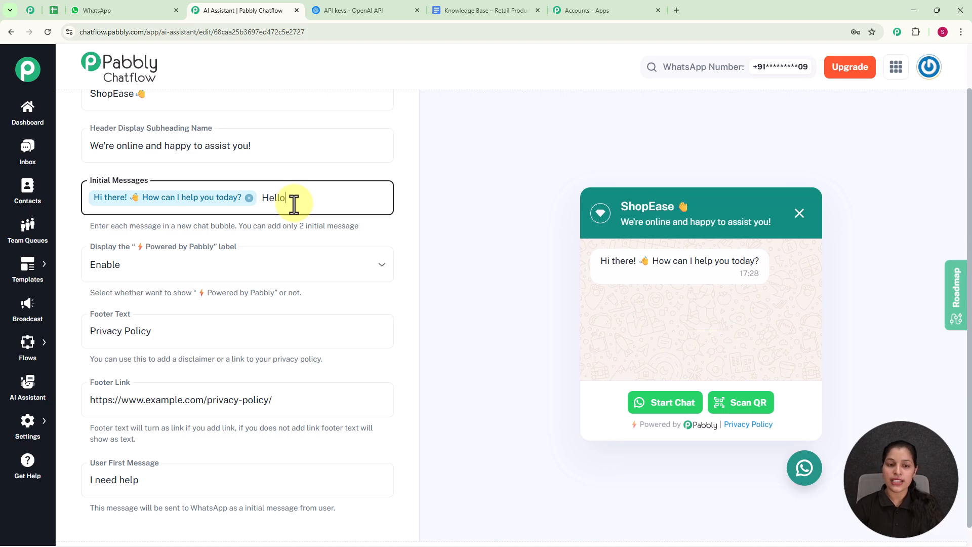
key("Return")
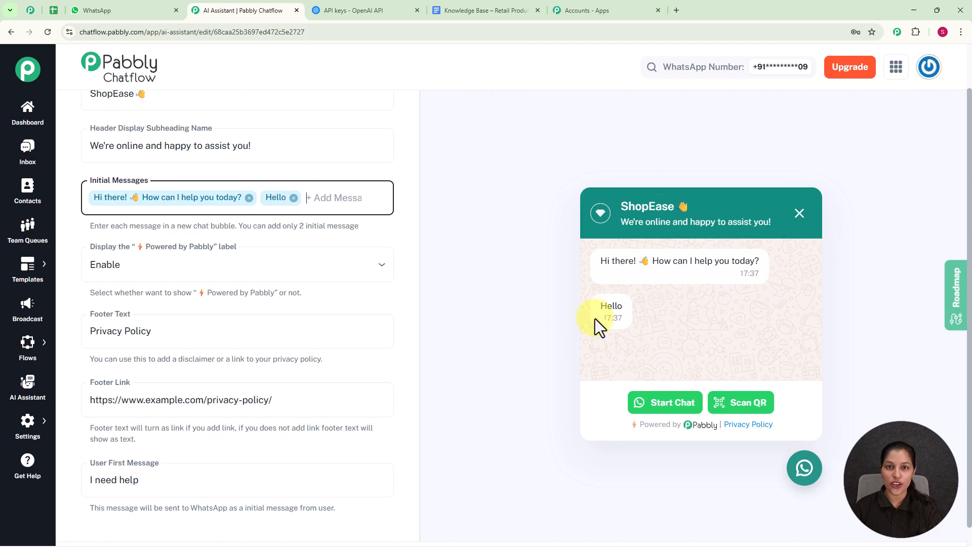
left_click(293, 198)
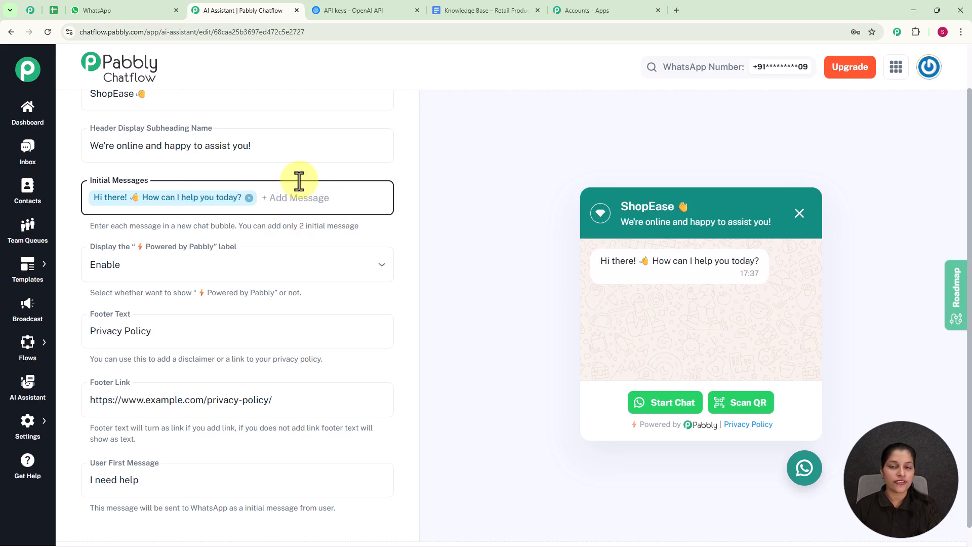
Step: Disable the Powered by Pabbly label to preview the chat widget footer without it, and enable the label again
scroll(300, 181, "down", 1)
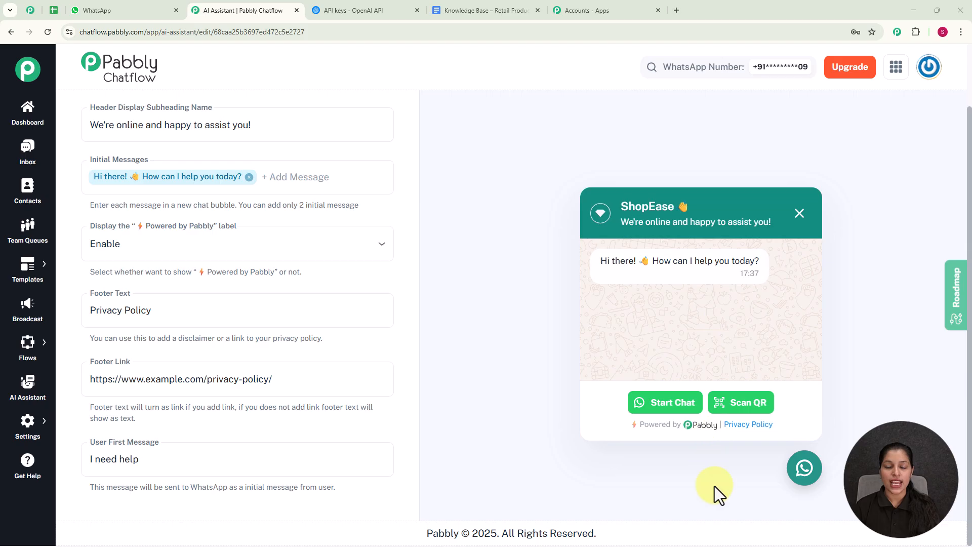
left_click(375, 251)
left_click(143, 303)
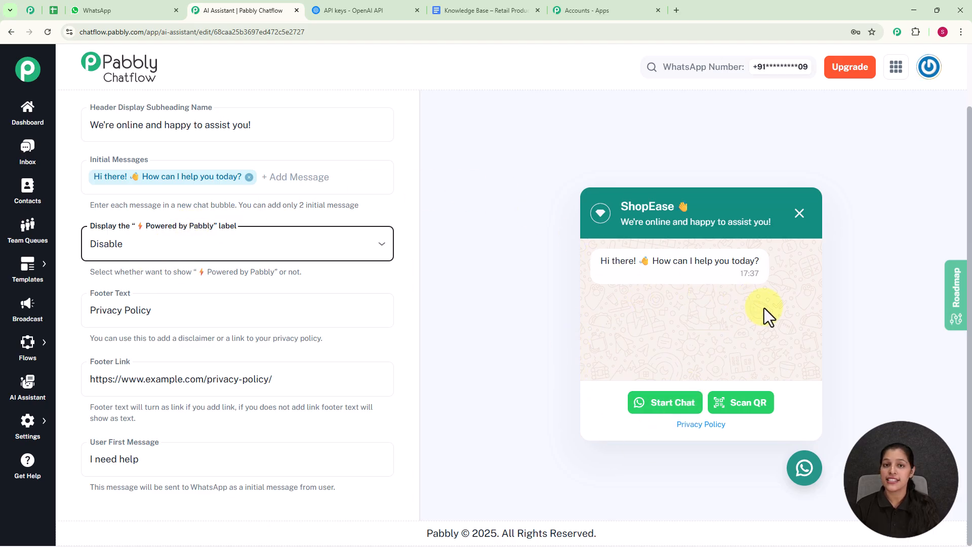
left_click(358, 250)
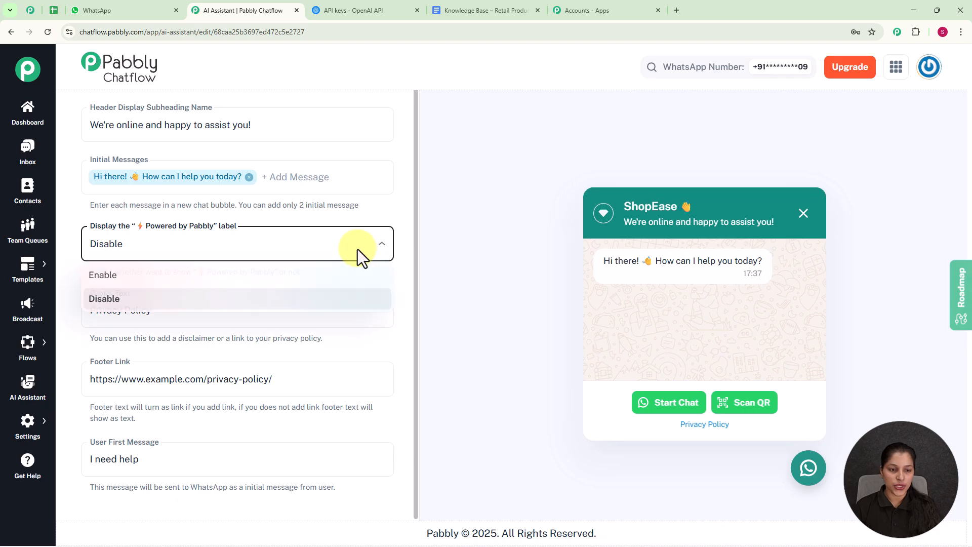
left_click(248, 279)
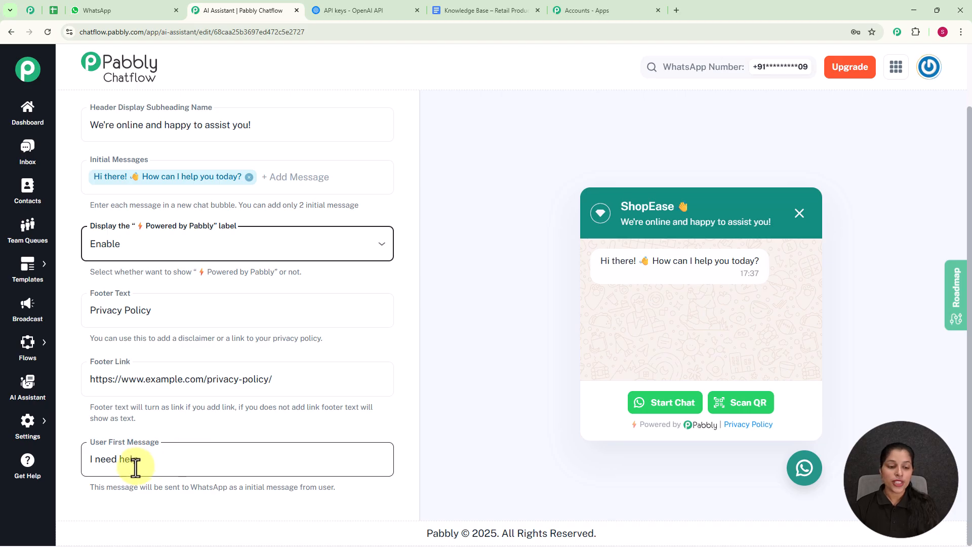
Step: Change the user first message to Hey I need help, and open the assistant's styling settings
left_click(88, 460)
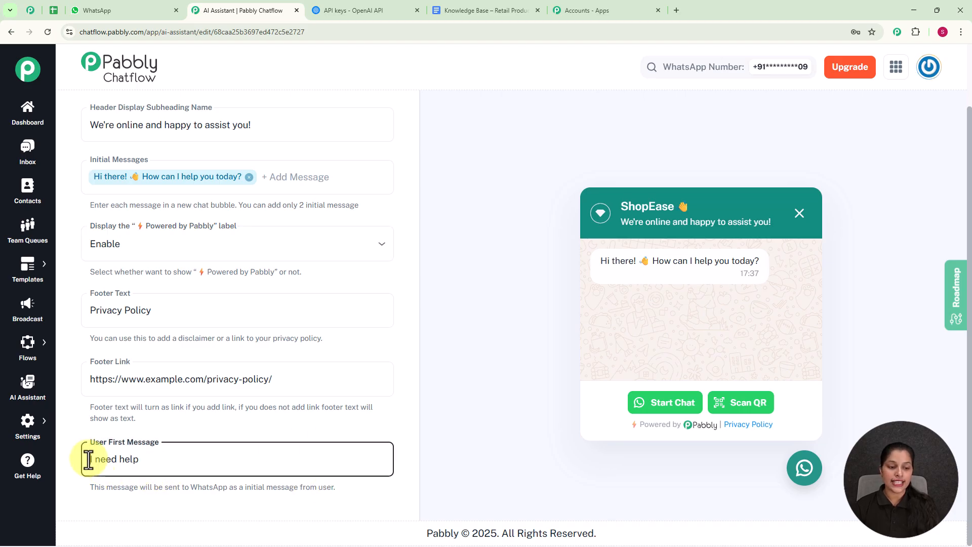
type("Hey")
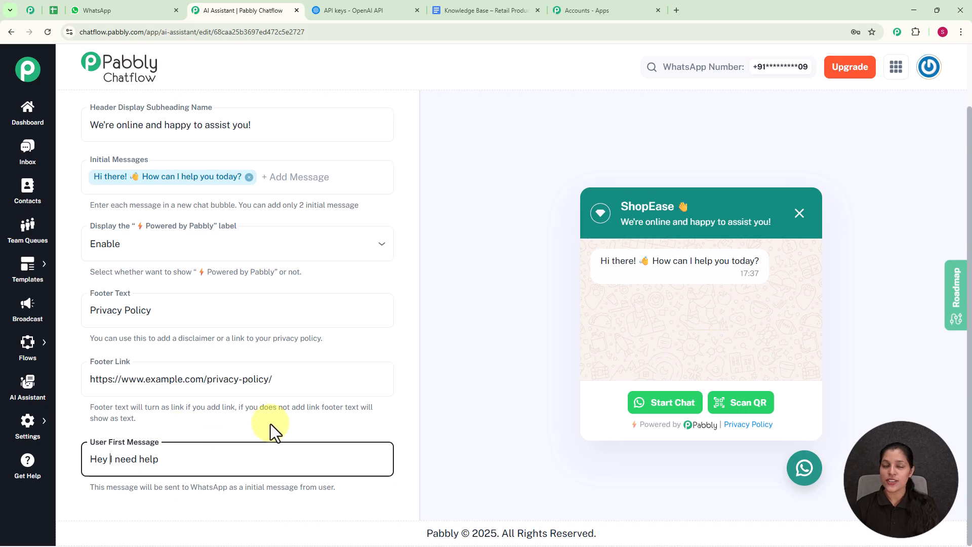
scroll(273, 419, "up", 1)
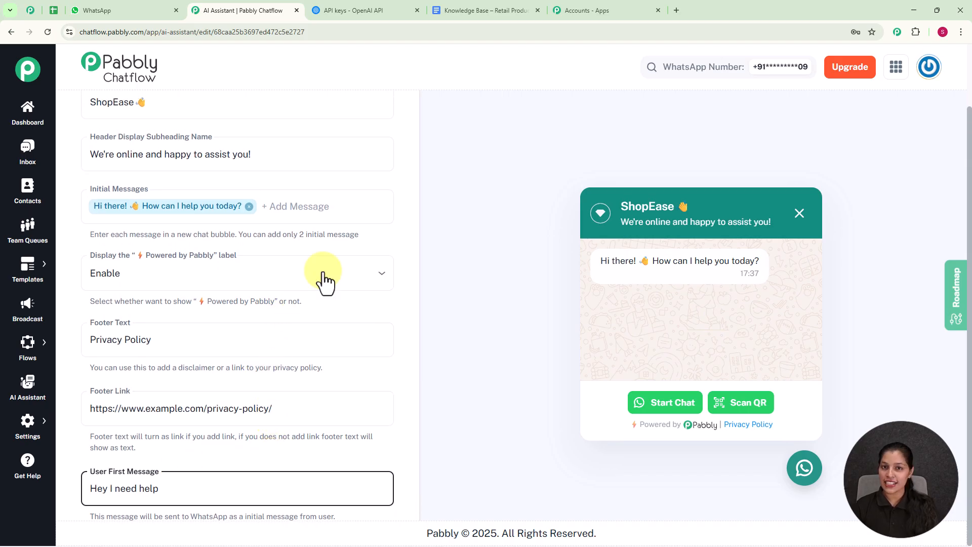
scroll(334, 253, "up", 2)
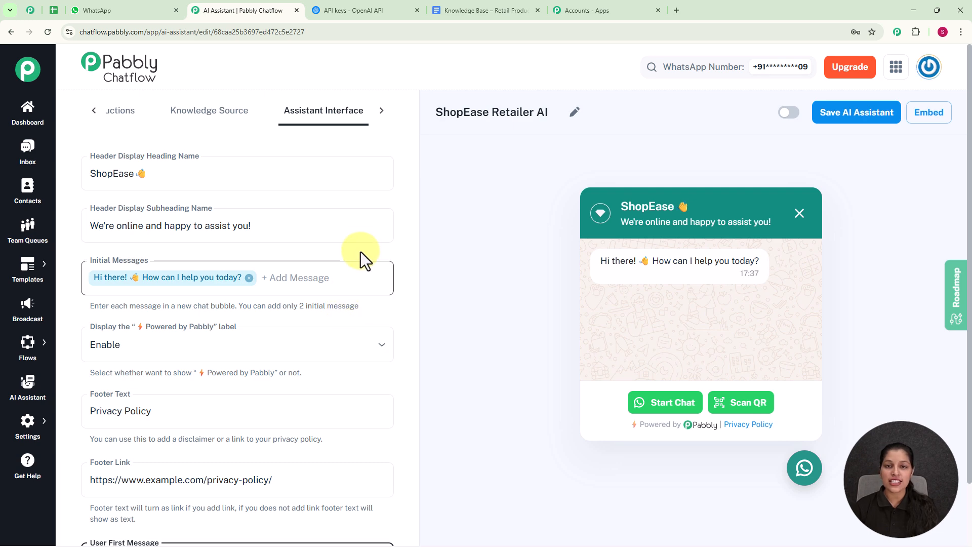
left_click(380, 120)
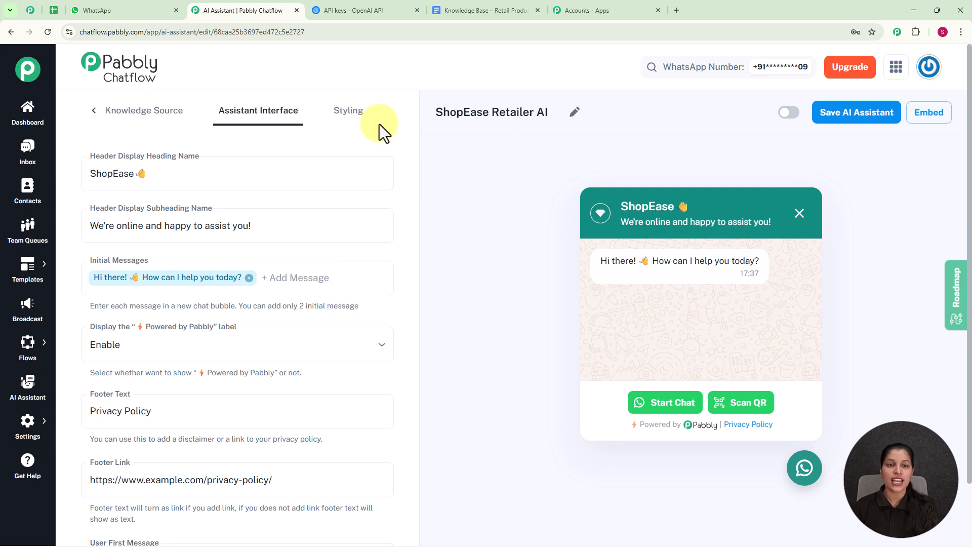
left_click(349, 113)
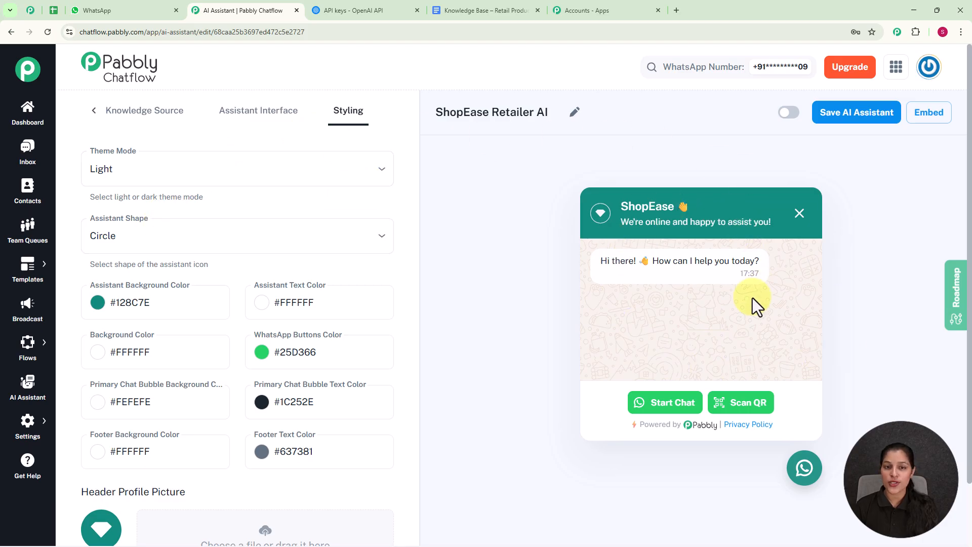
Step: Preview the Dark theme mode, switch back to Light, and check the available assistant shapes while keeping Circle
left_click(375, 175)
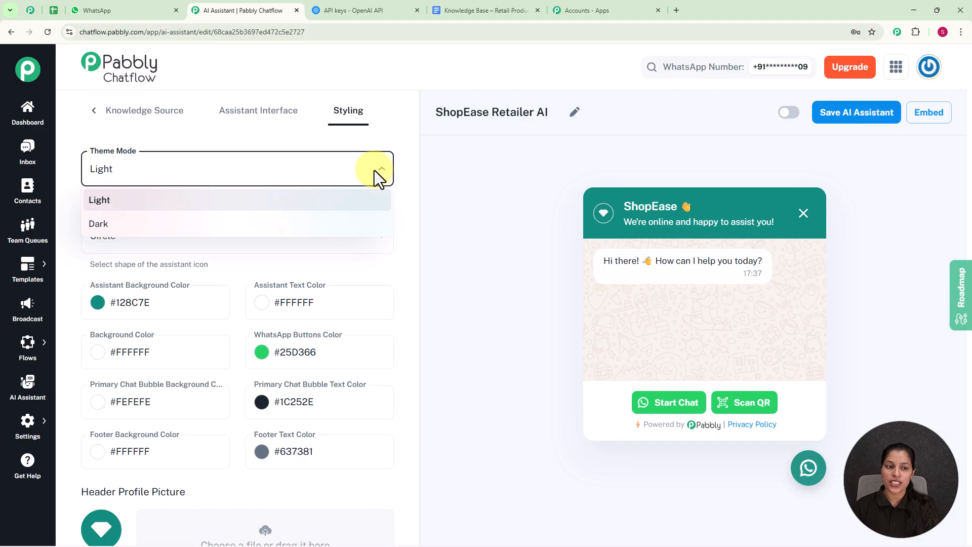
left_click(210, 227)
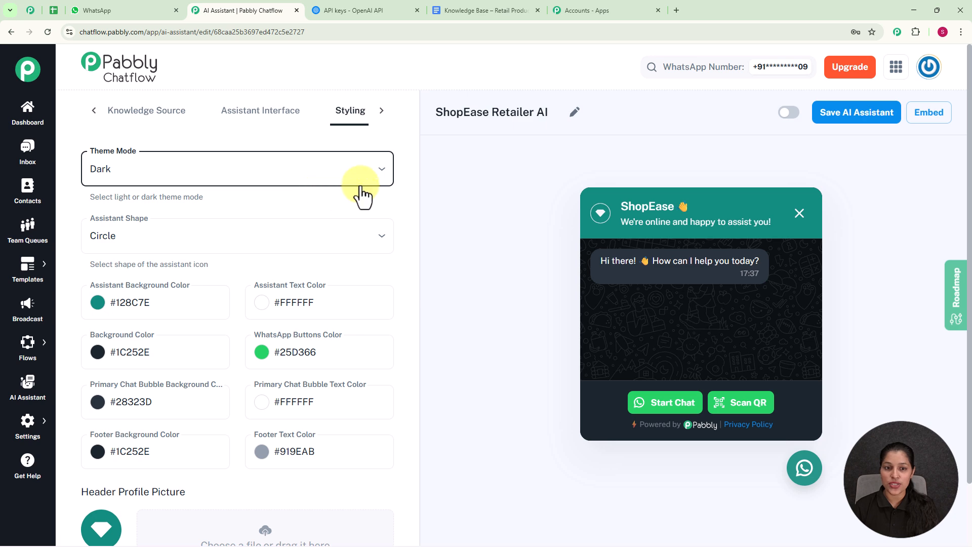
left_click(358, 178)
left_click(194, 208)
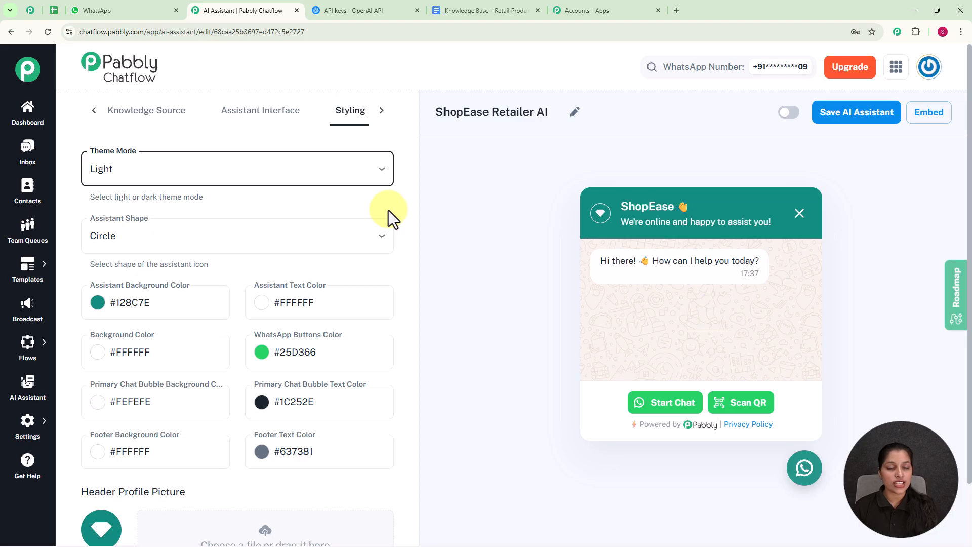
left_click(374, 242)
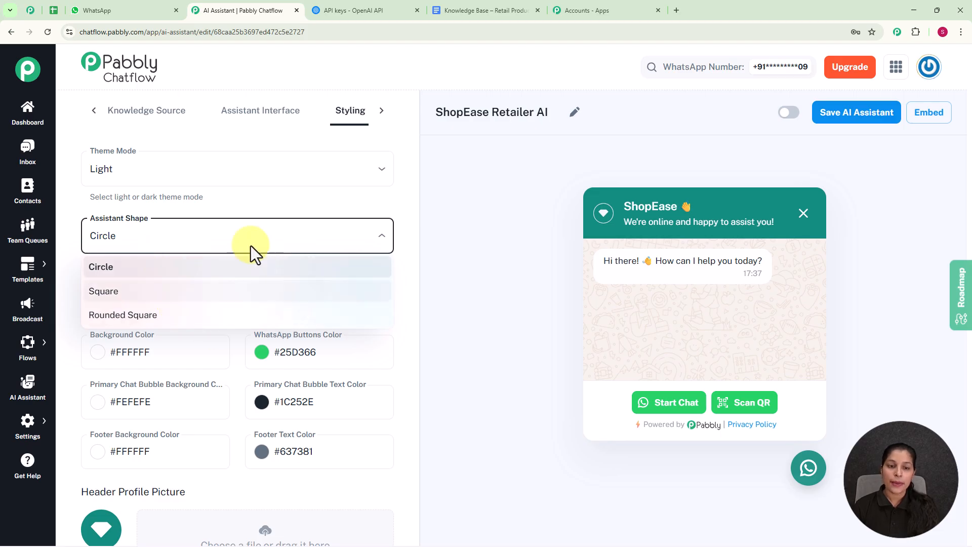
left_click(450, 278)
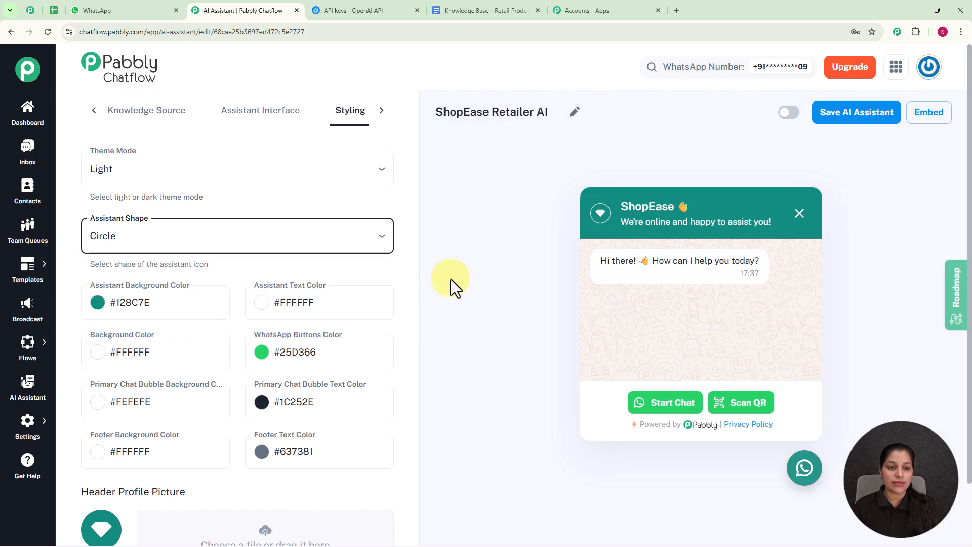
Step: Set the assistant background color to the very dark green #021b18
scroll(303, 269, "down", 2)
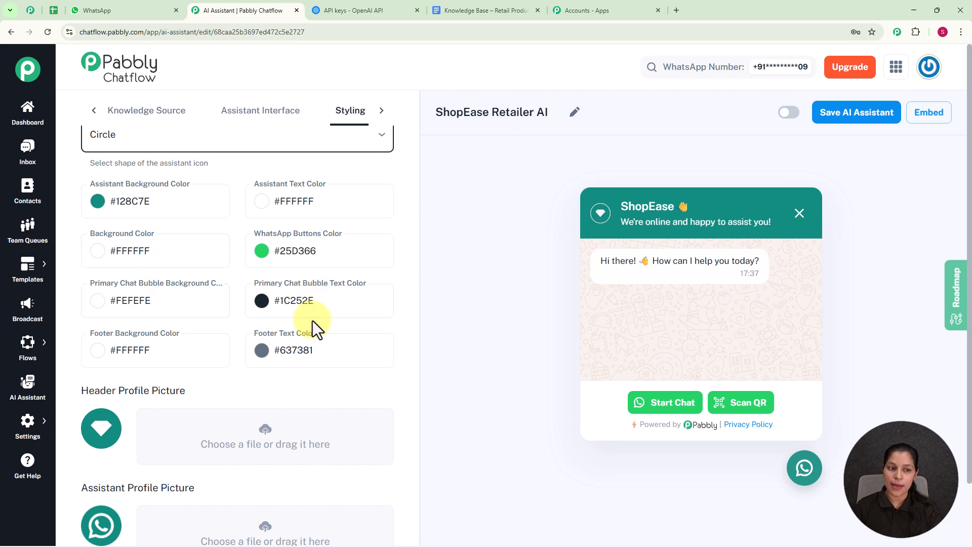
scroll(152, 211, "up", 1)
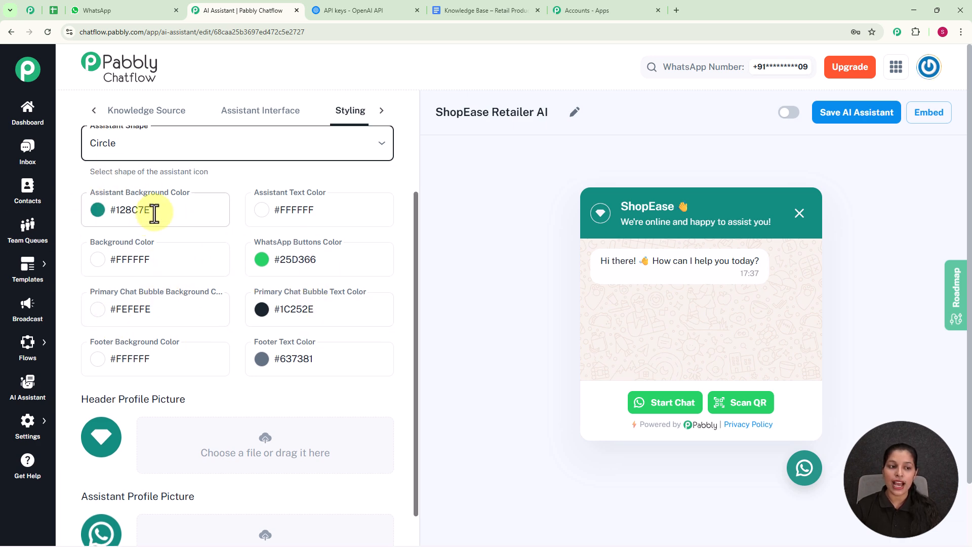
left_click(95, 215)
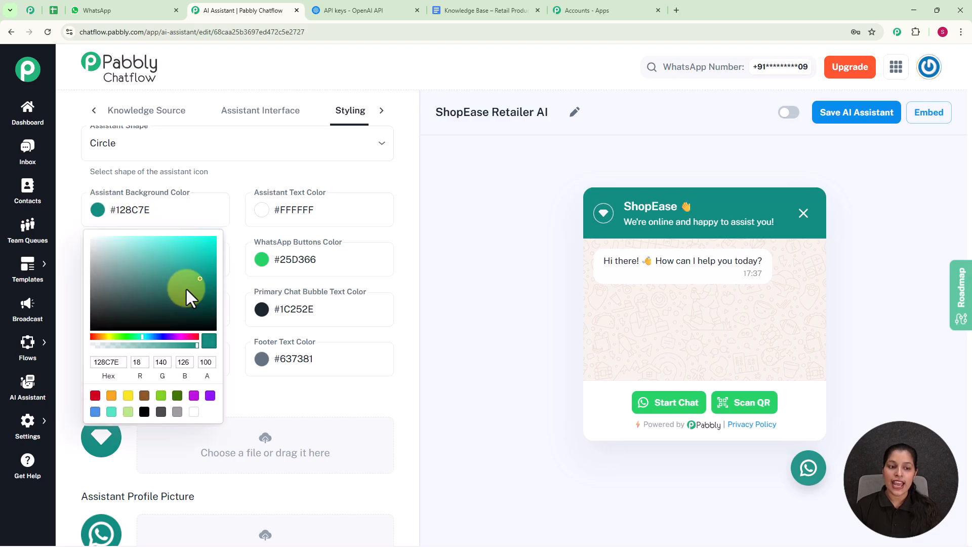
left_click(206, 321)
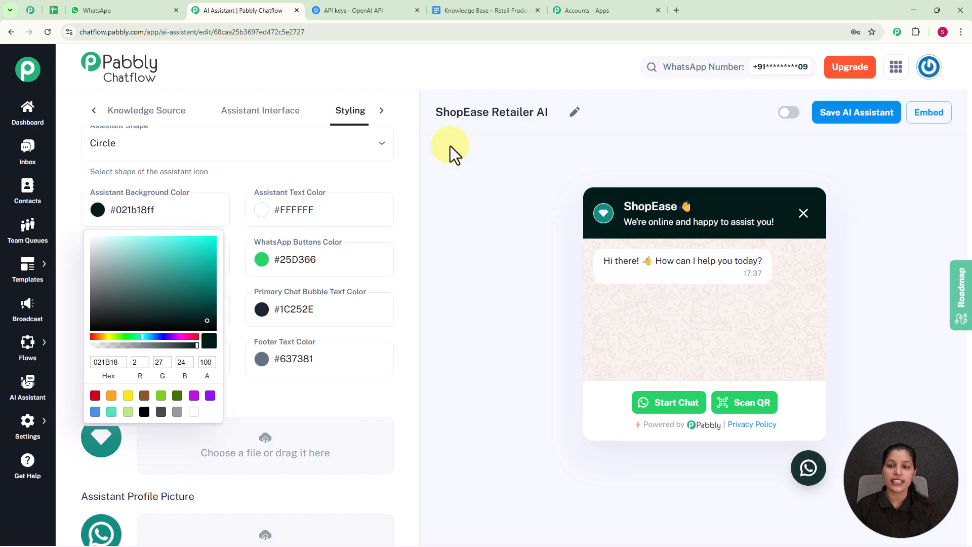
left_click(466, 256)
Step: Review the profile and background picture options, then activate the ShopEase Retailer AI assistant and save it
scroll(465, 256, "down", 1)
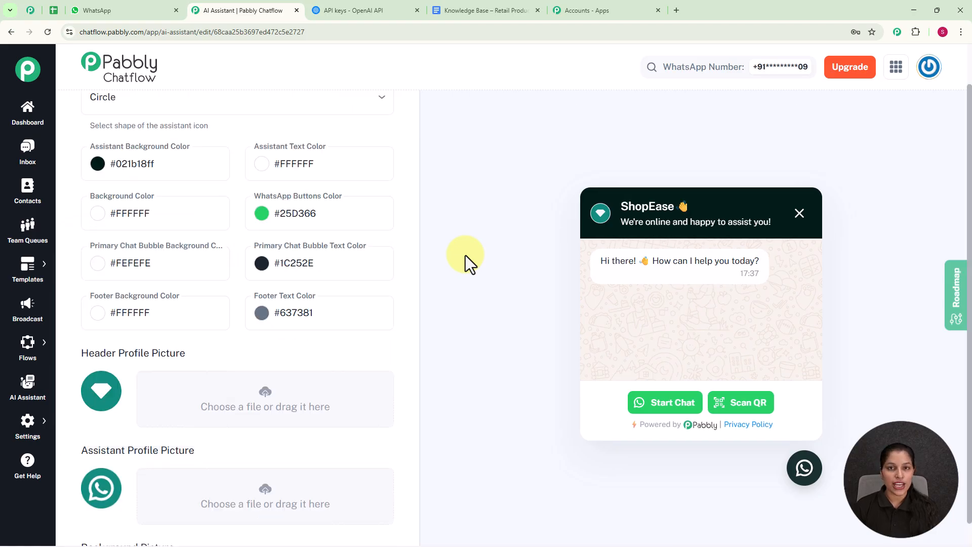
scroll(189, 389, "down", 2)
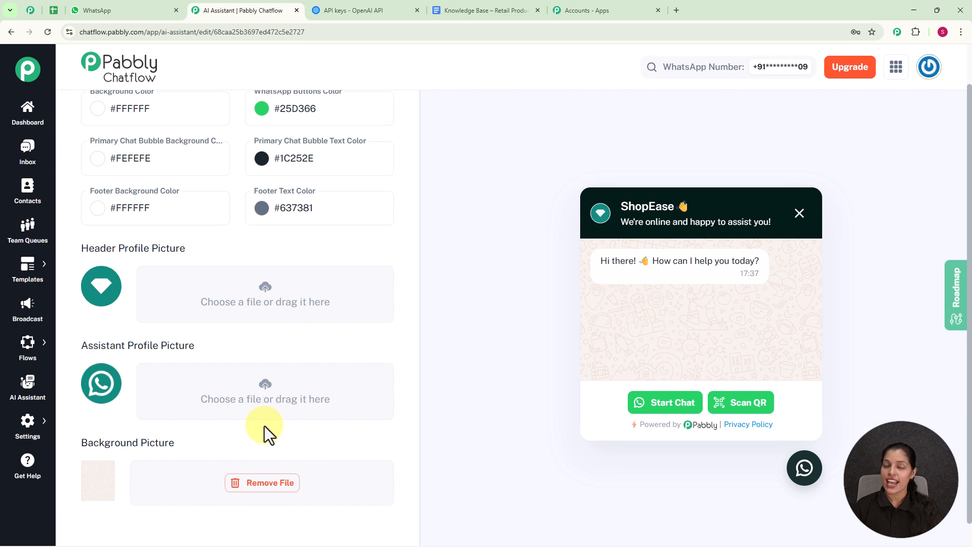
scroll(573, 128, "up", 2)
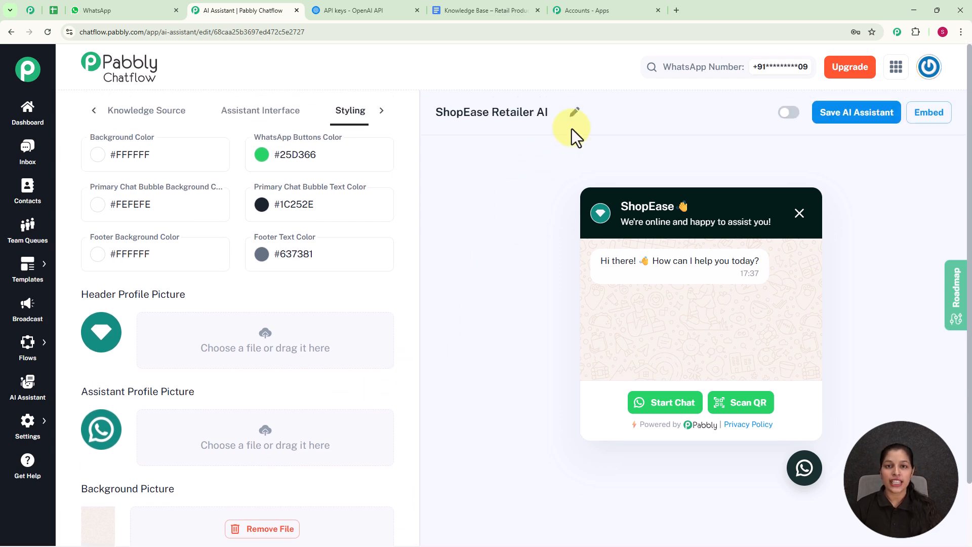
left_click(788, 114)
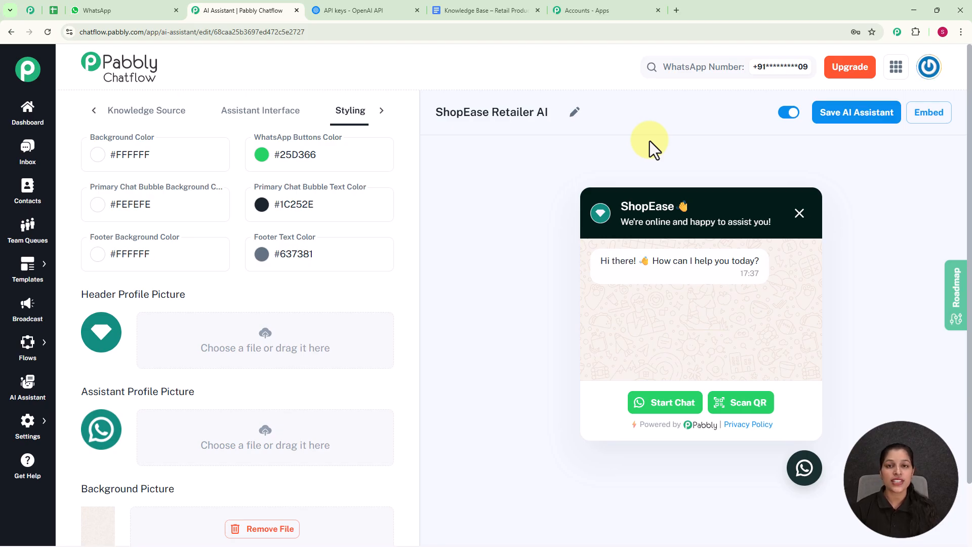
left_click(858, 119)
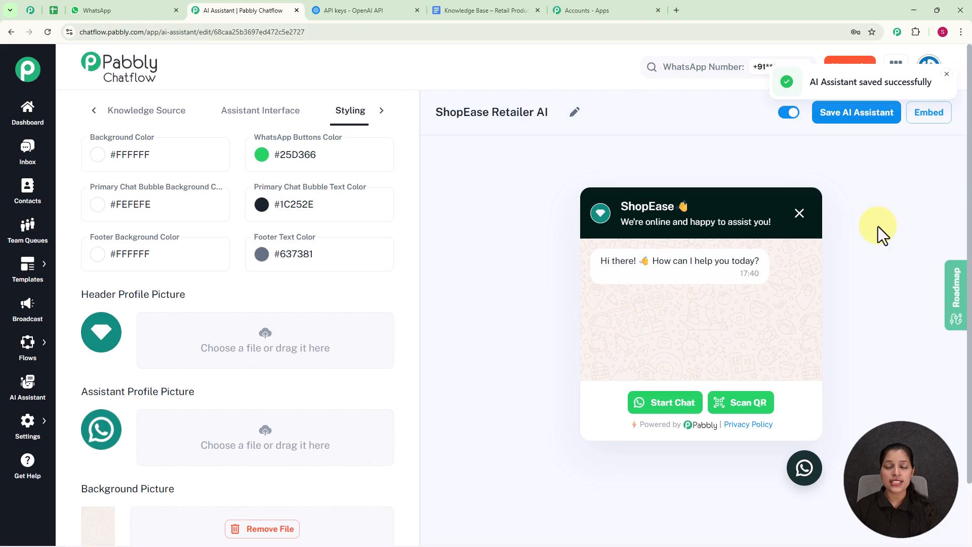
Step: View the assistant's website embed script and close it again
left_click(925, 121)
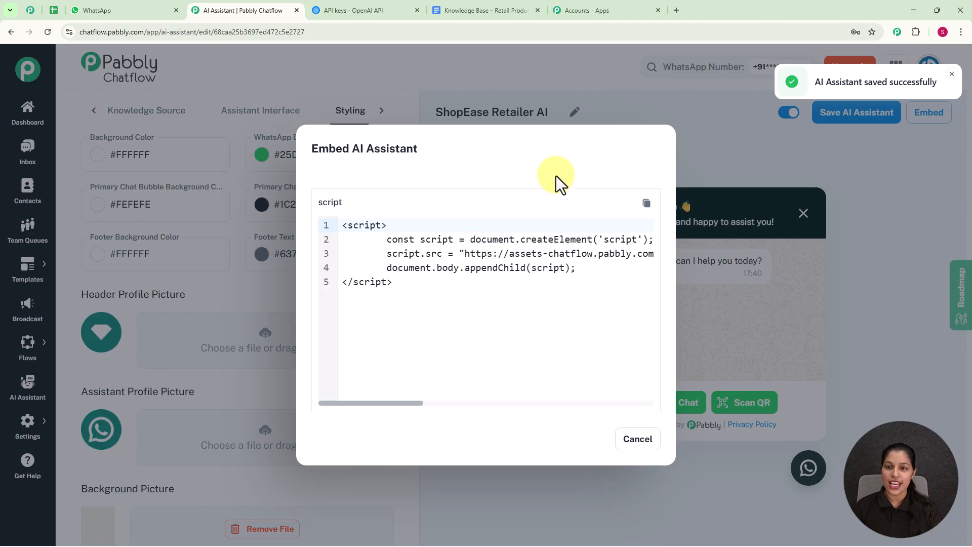
left_click(728, 147)
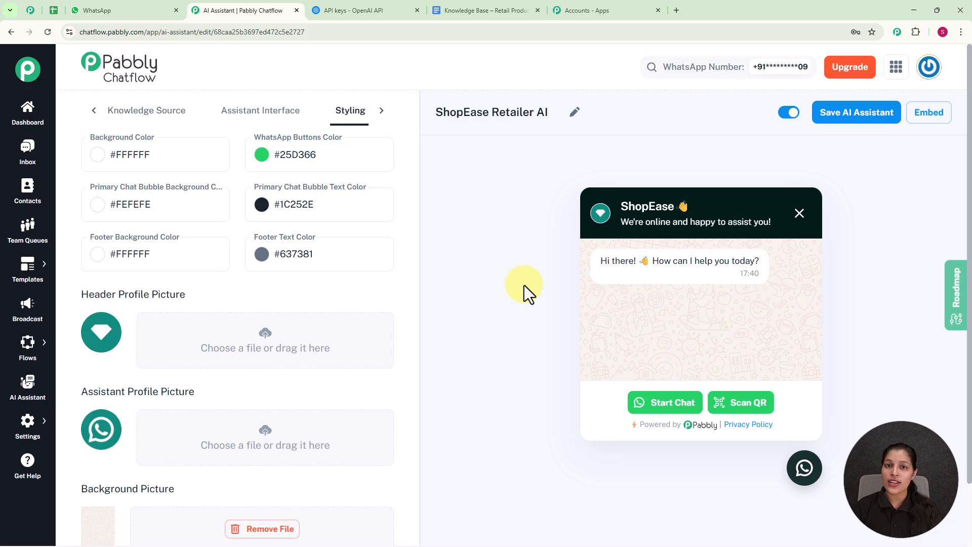
Step: Open the inbox settings and check which contact lists are offered for the AI auto-reply rule
mouse_move(22, 441)
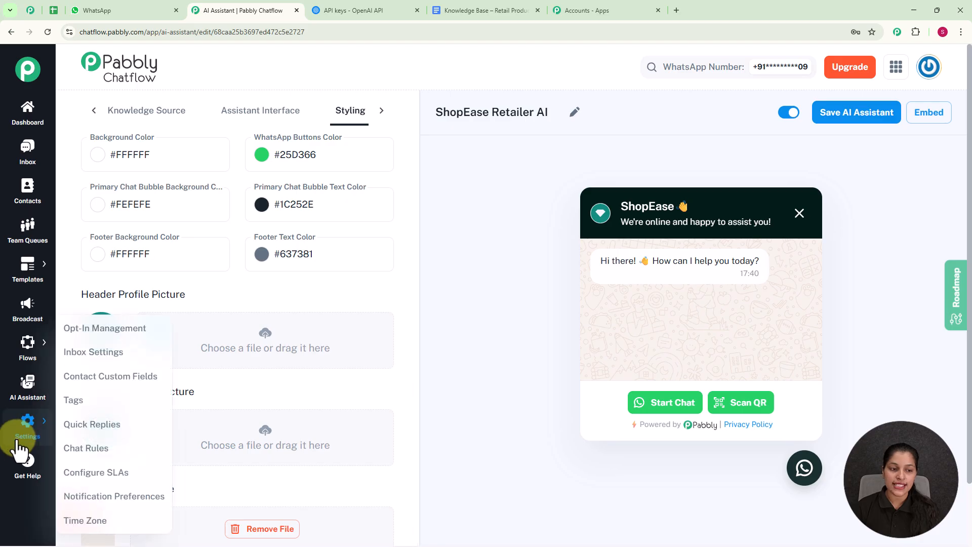
left_click(114, 354)
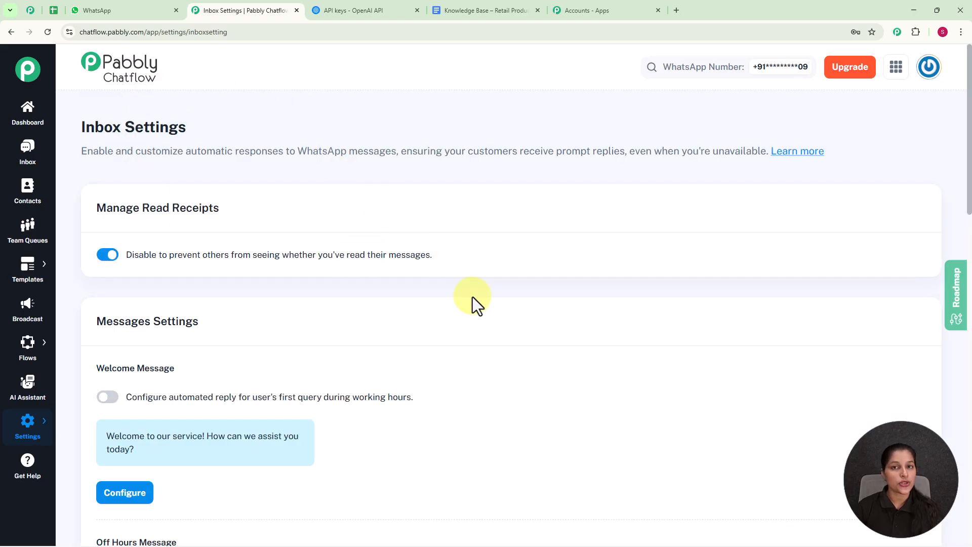
scroll(472, 297, "down", 15)
scroll(473, 296, "down", 2)
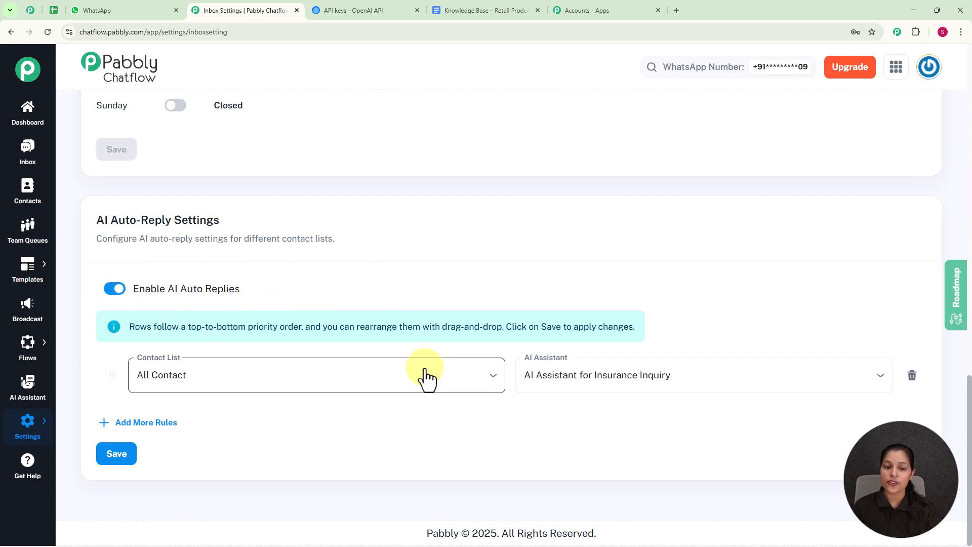
left_click(489, 376)
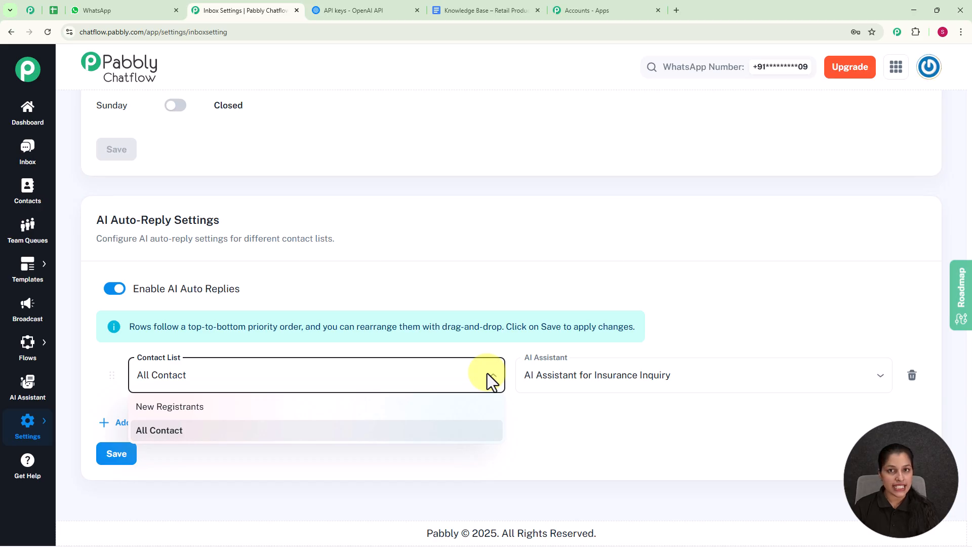
left_click(505, 268)
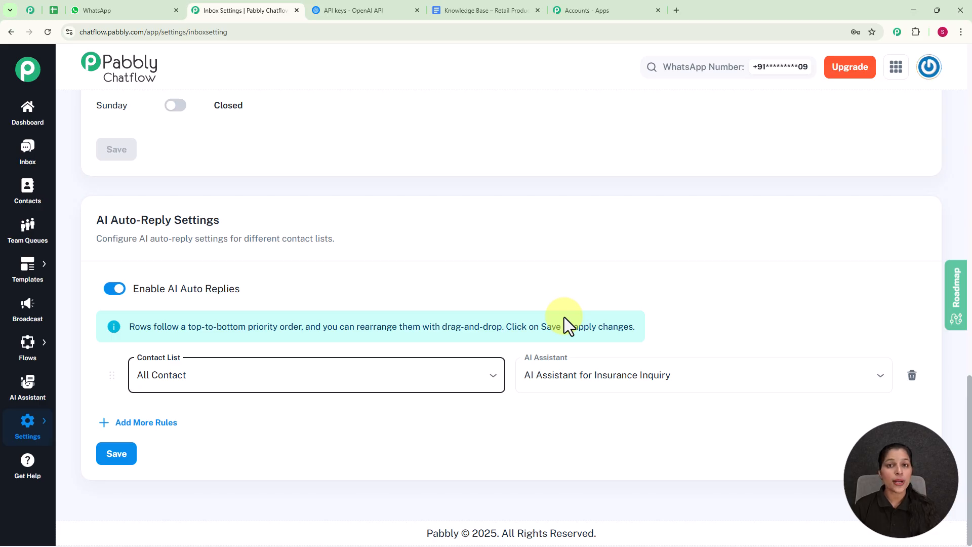
left_click(490, 377)
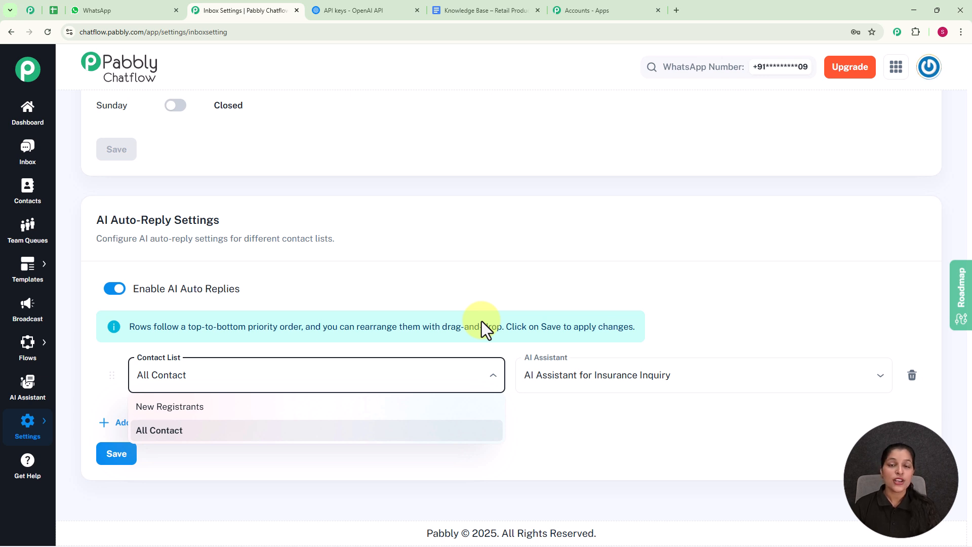
Step: Go to the inbox and open the most recent conversation, where the customer asked about electronics offers
left_click(25, 148)
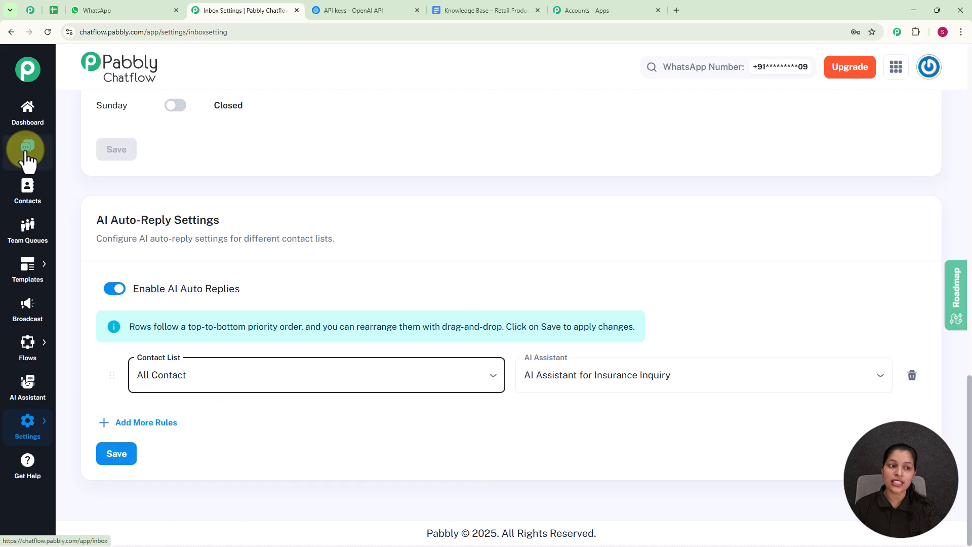
left_click(27, 149)
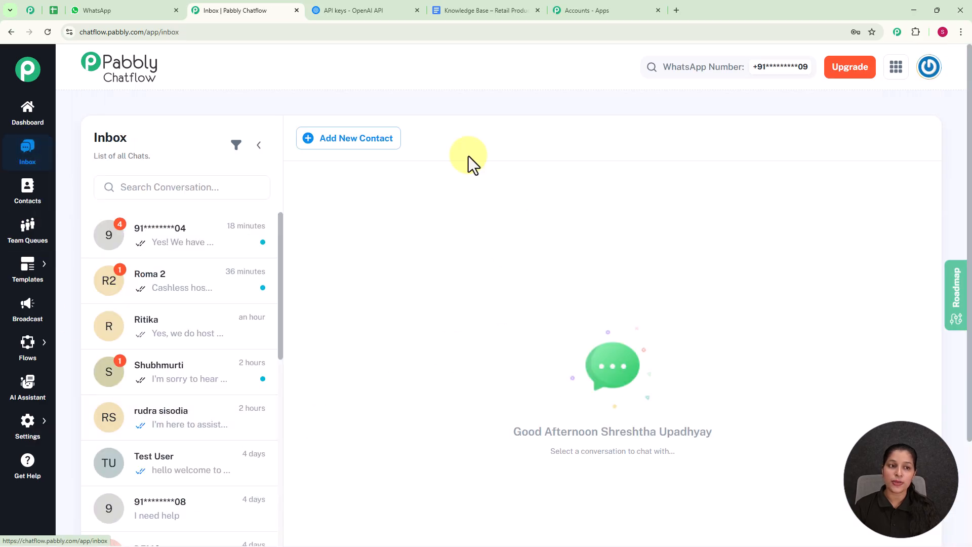
left_click(200, 246)
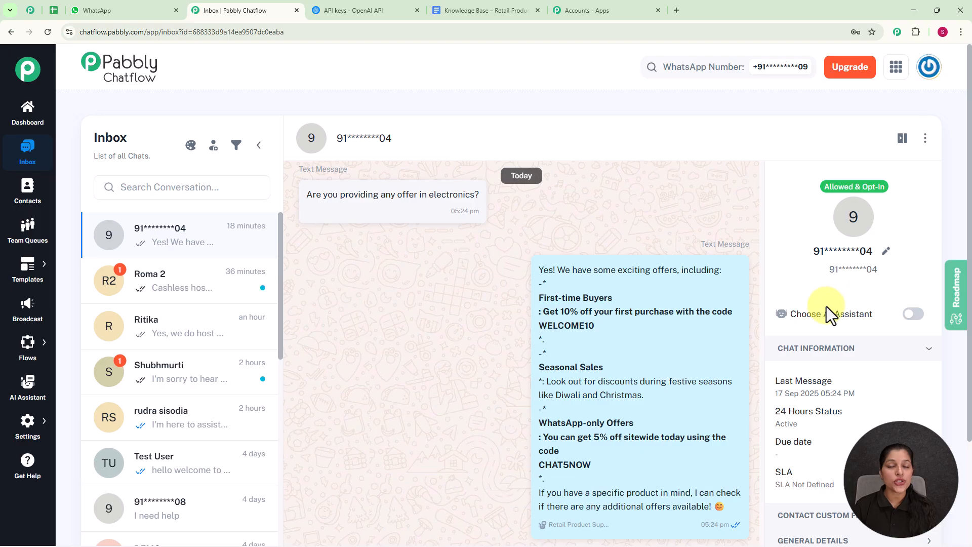
Step: Turn on the AI assistant for the open conversation, choose ShopEase Retailer AI as the assistant and save
left_click(914, 316)
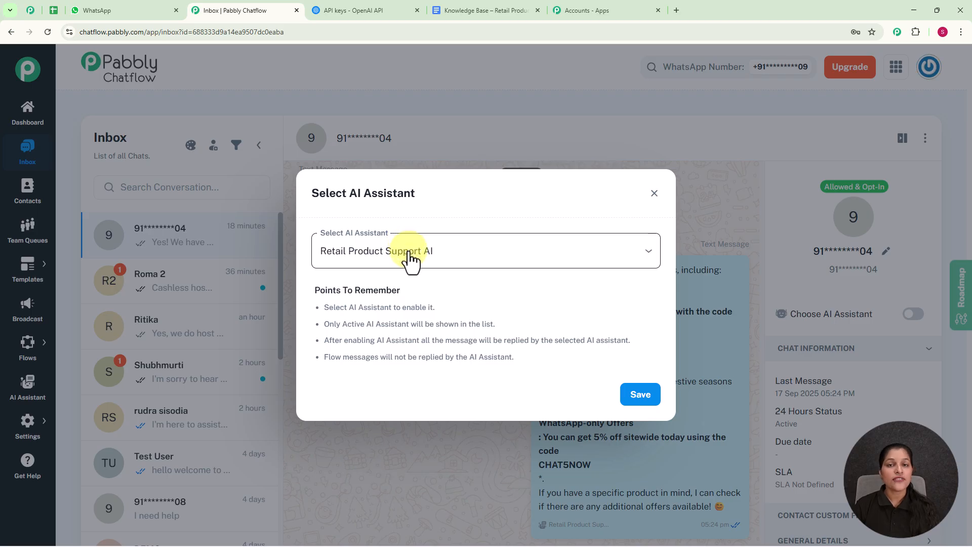
left_click(633, 261)
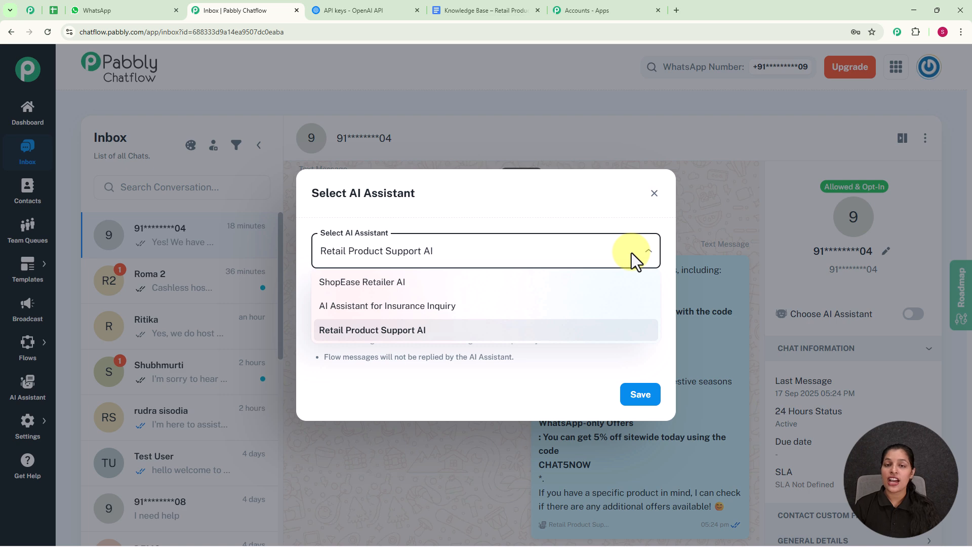
left_click(388, 284)
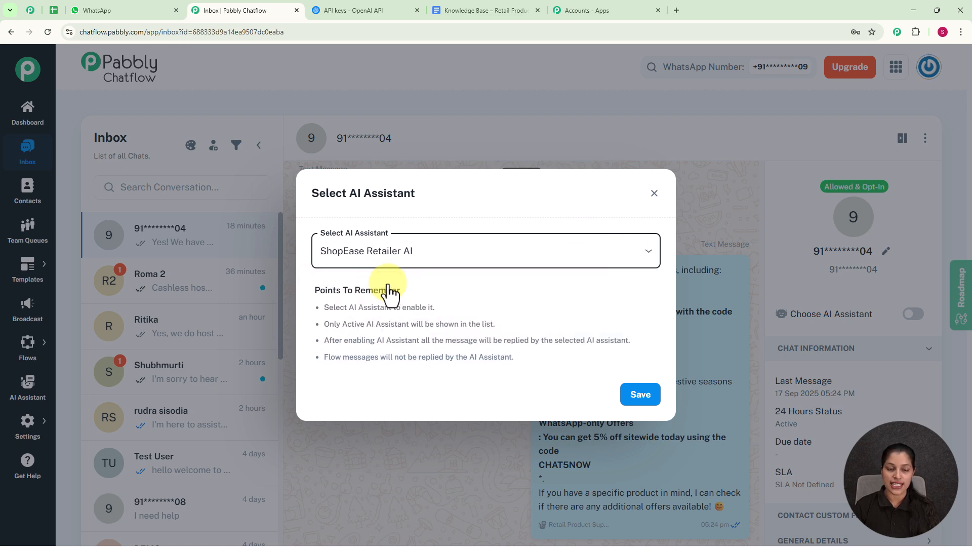
left_click(636, 396)
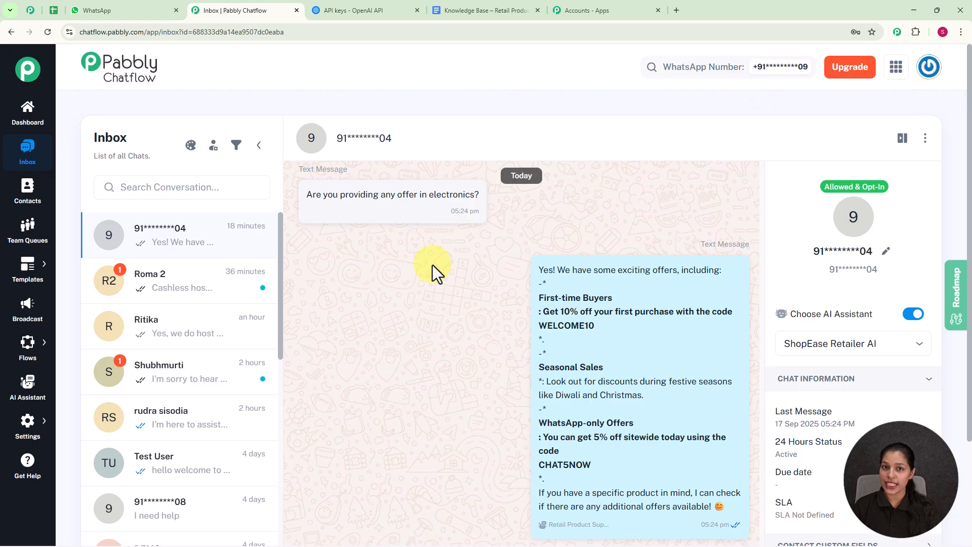
Step: Switch to WhatsApp Web and clear all messages from the My Test Number chat
left_click(115, 15)
left_click(948, 65)
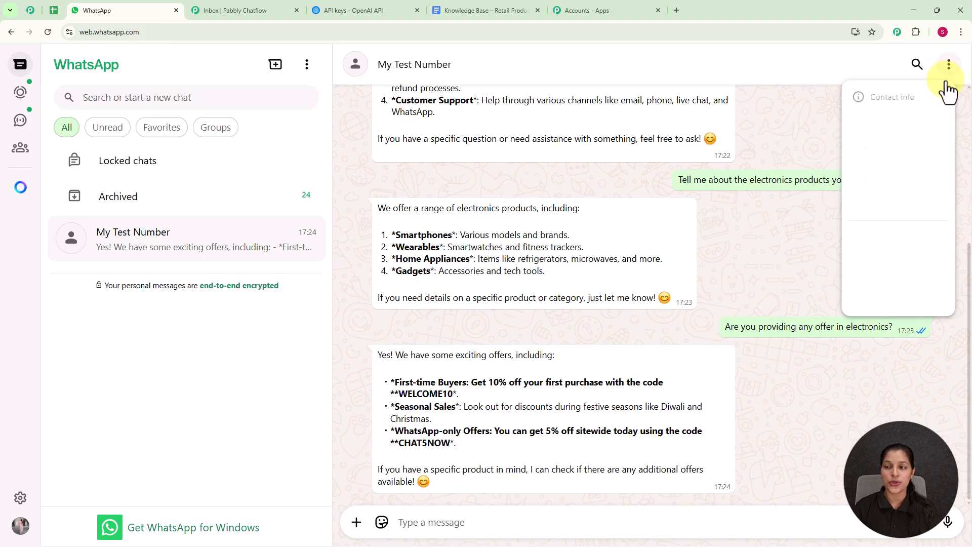
left_click(881, 310)
left_click(574, 347)
Step: Send the message "Hey I need help" in the My Test Number chat
left_click(516, 518)
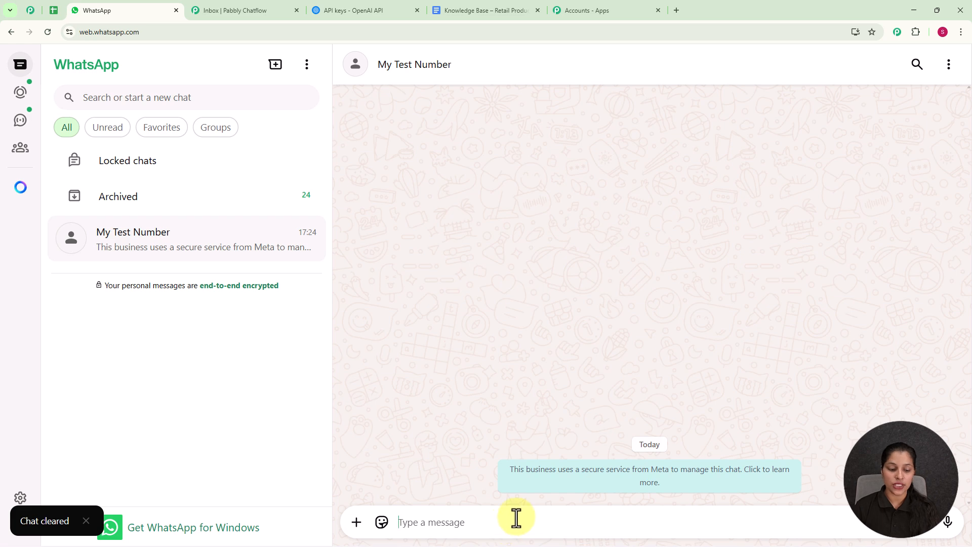
type("H")
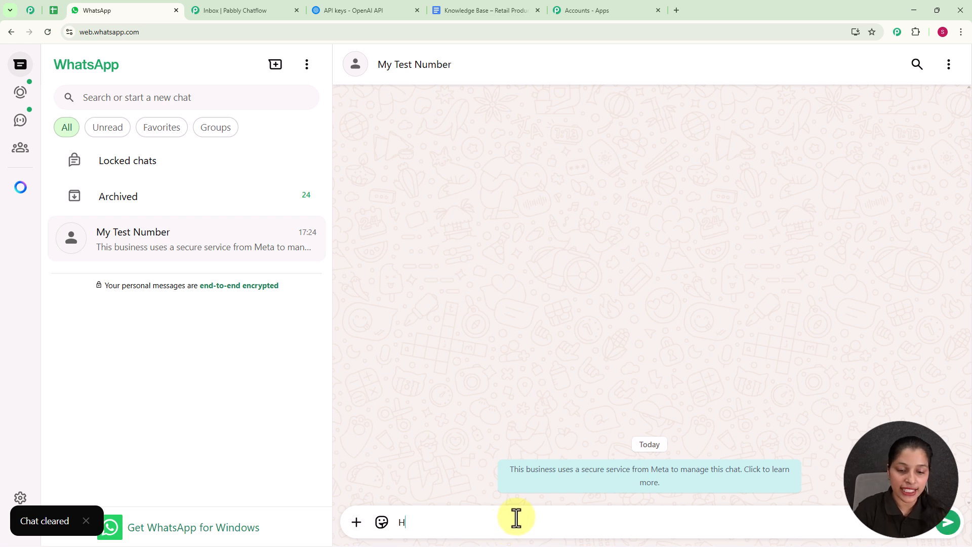
type("ey ")
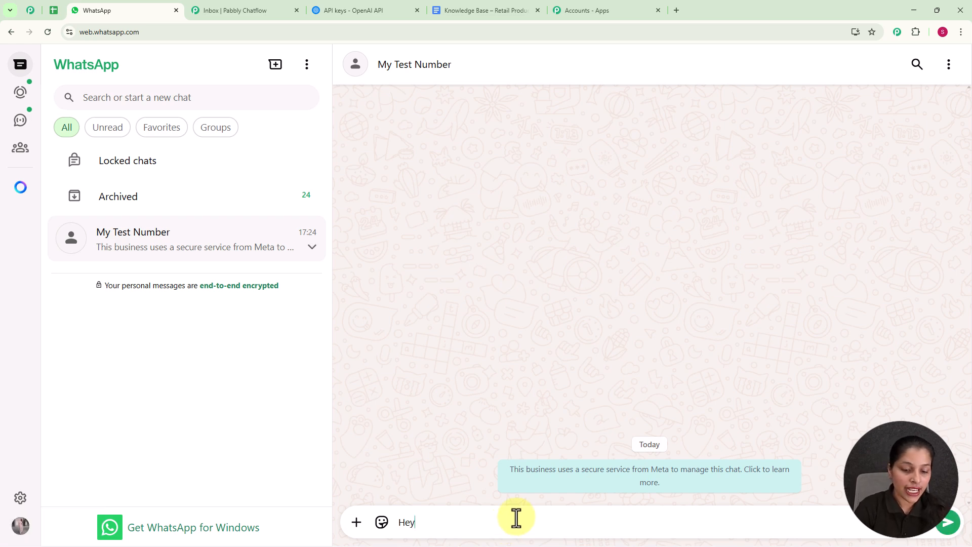
type("I need help")
key("Return")
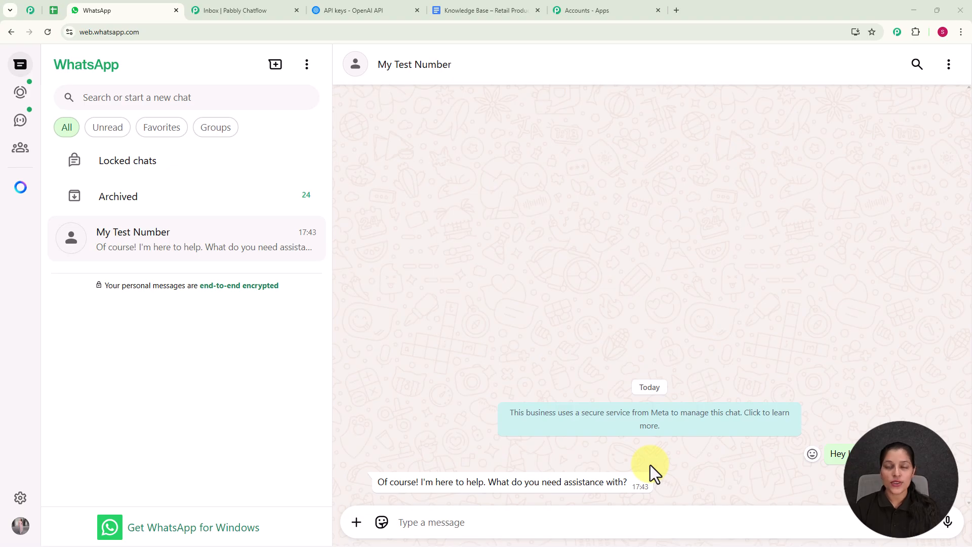
Step: Send the question "What services do you provide?" to the assistant in the same chat
left_click(535, 522)
type("What services do you provide?")
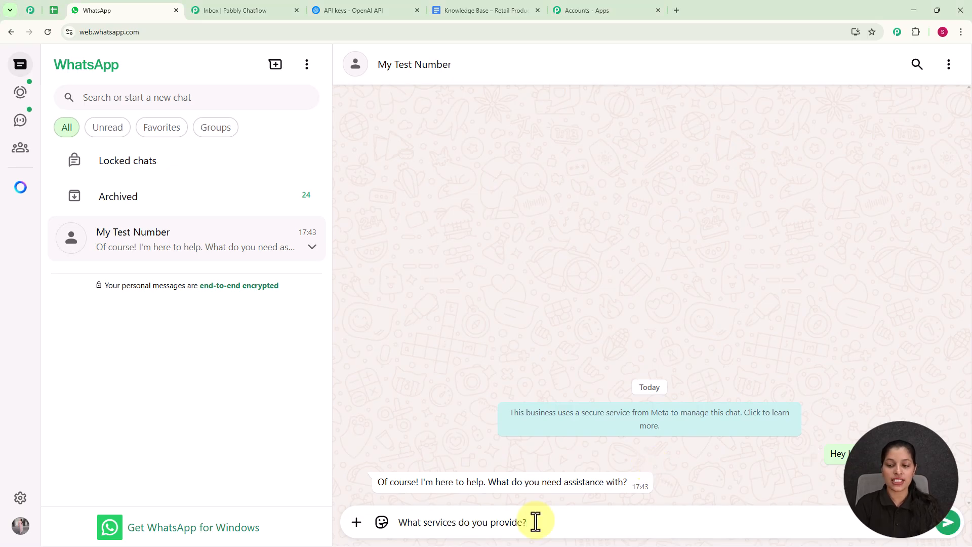
key("Return")
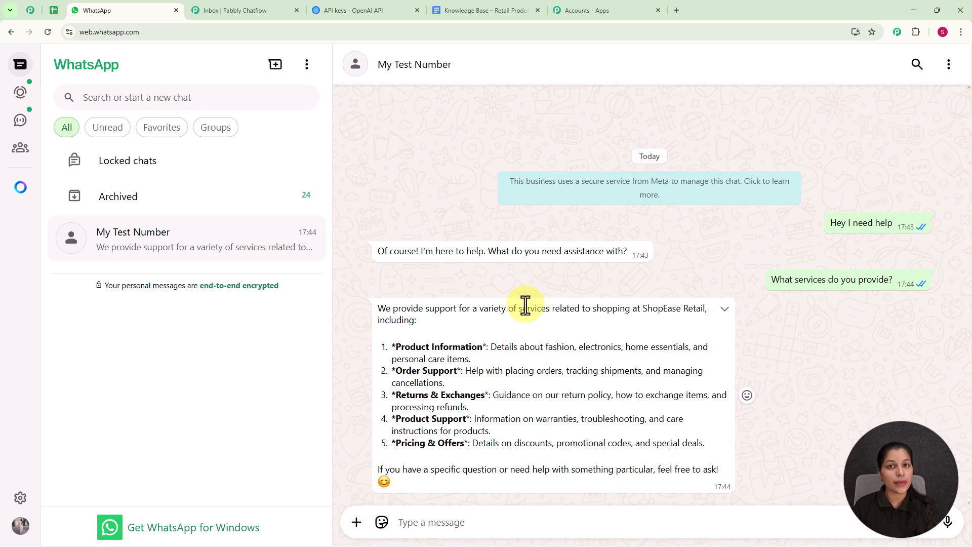
Step: Ask "What products do you offer?" and compare the reply with the product categories in the Google Docs knowledge base
left_click(502, 522)
type("What products do you offer?")
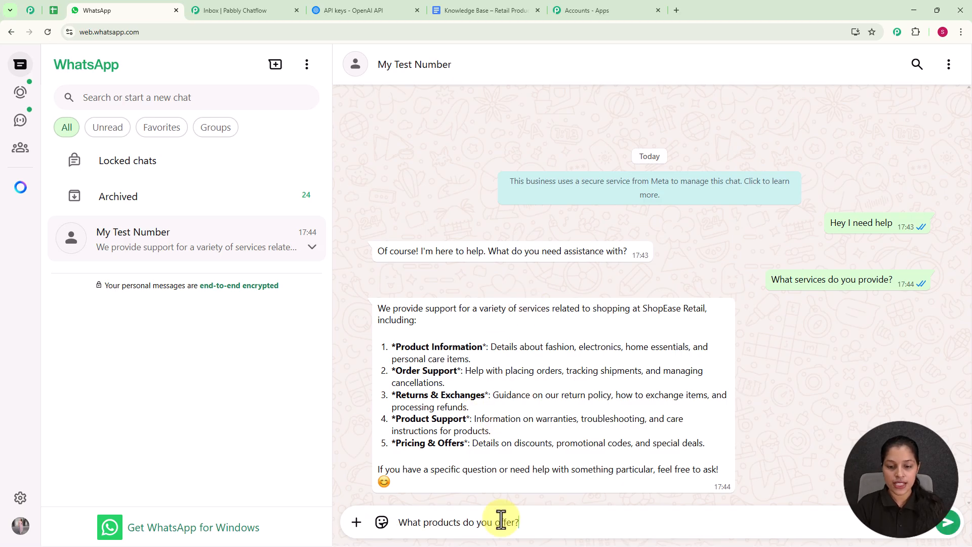
key("Return")
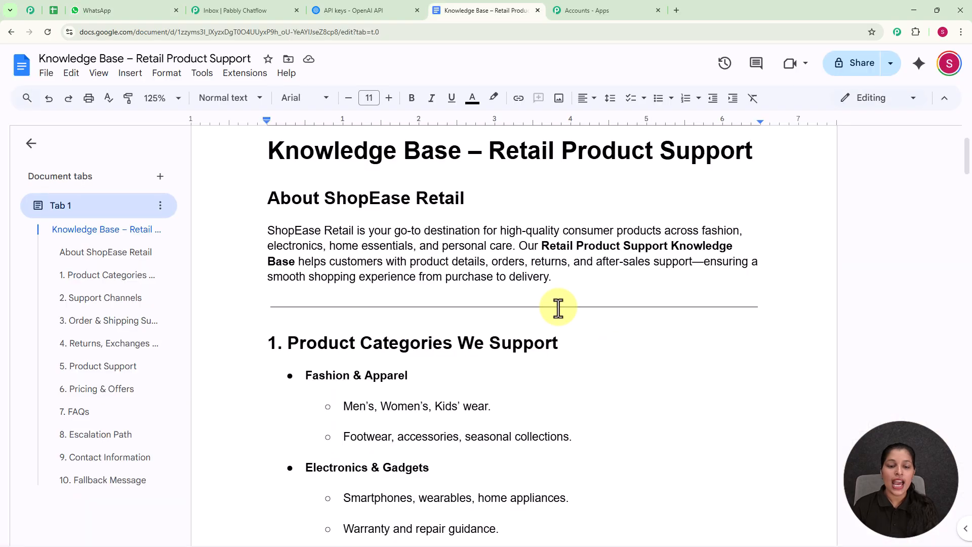
scroll(558, 308, "down", 4)
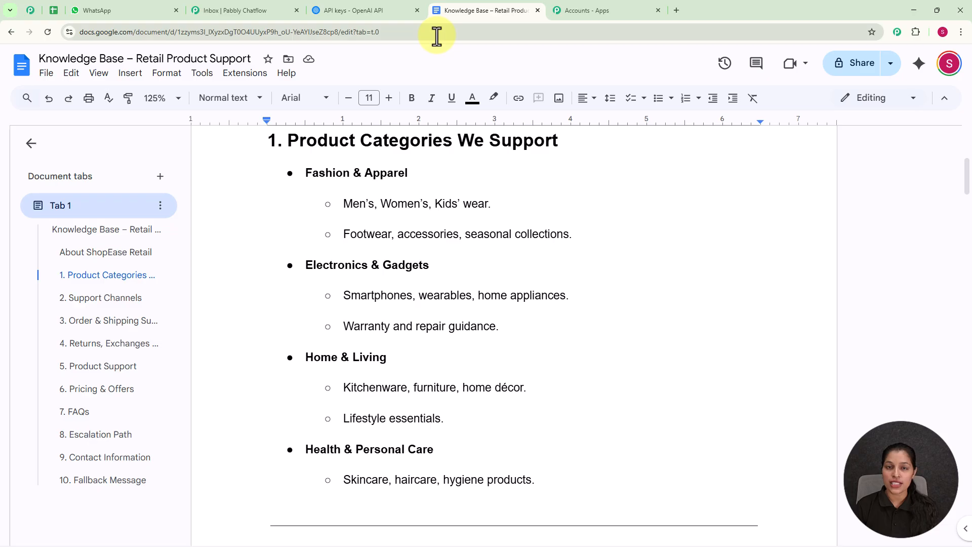
left_click(117, 10)
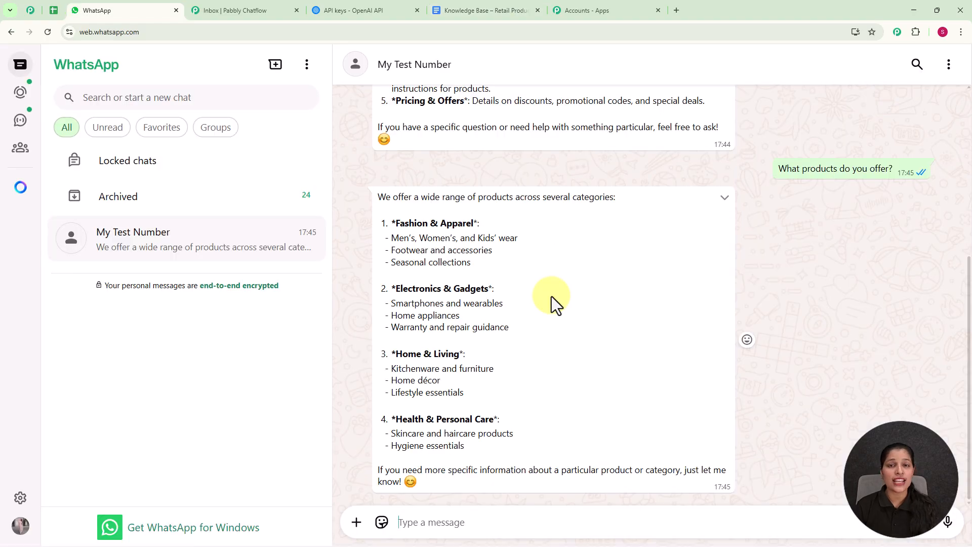